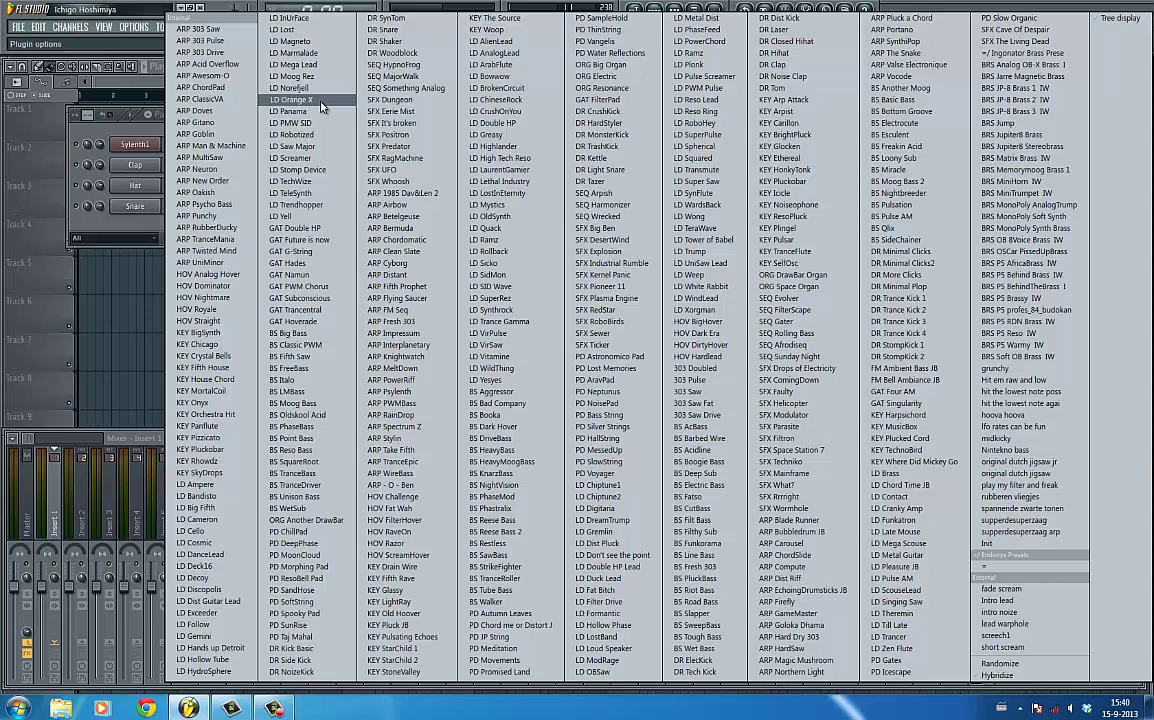
Step: Load the LD Follow preset, then give Part B's oscillators saw waves and set oscillator B2's detune to 5.57
click(248, 622)
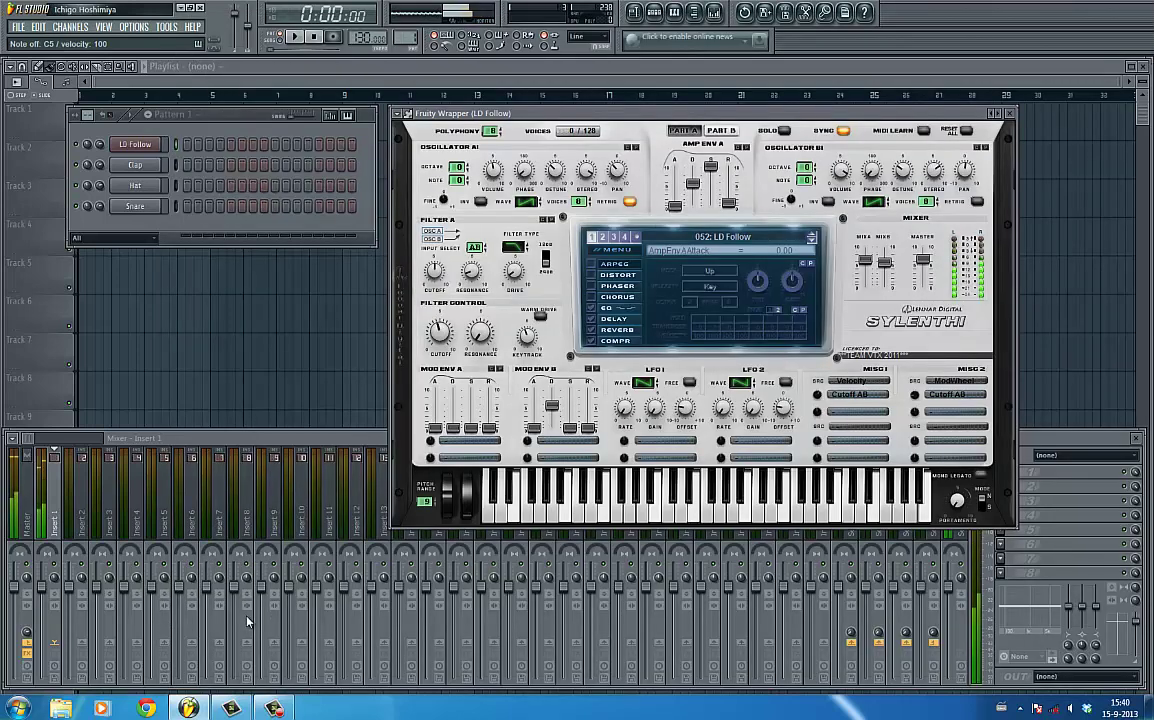
key(r)
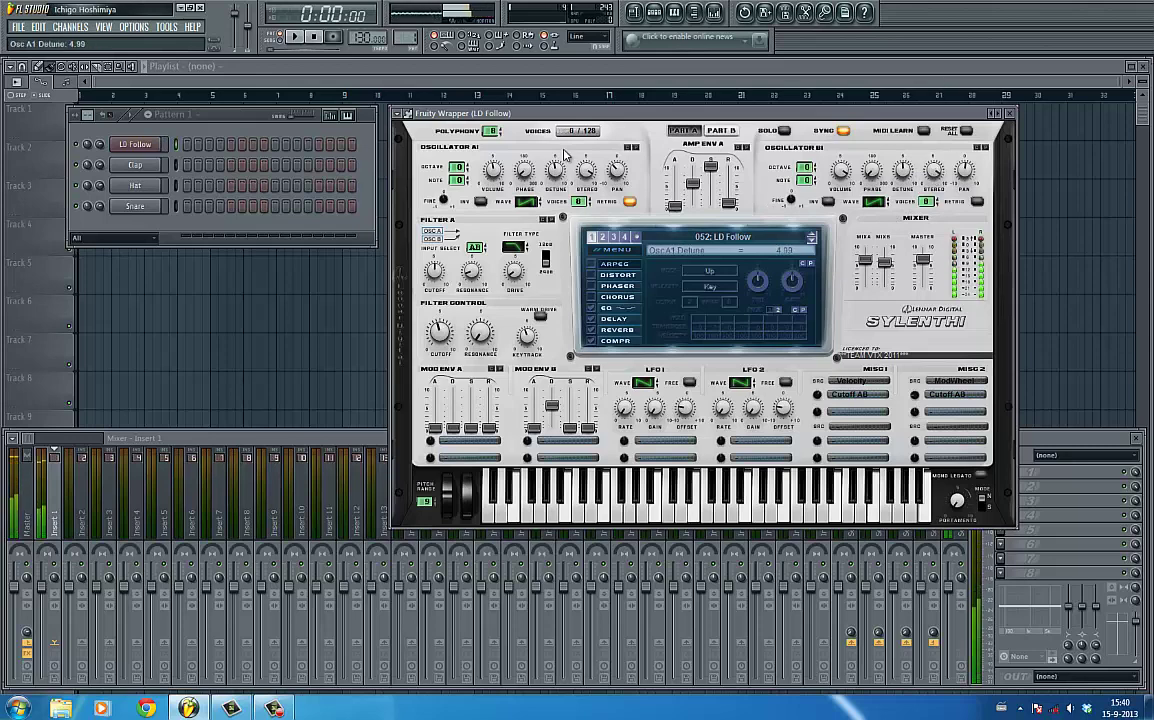
click(721, 131)
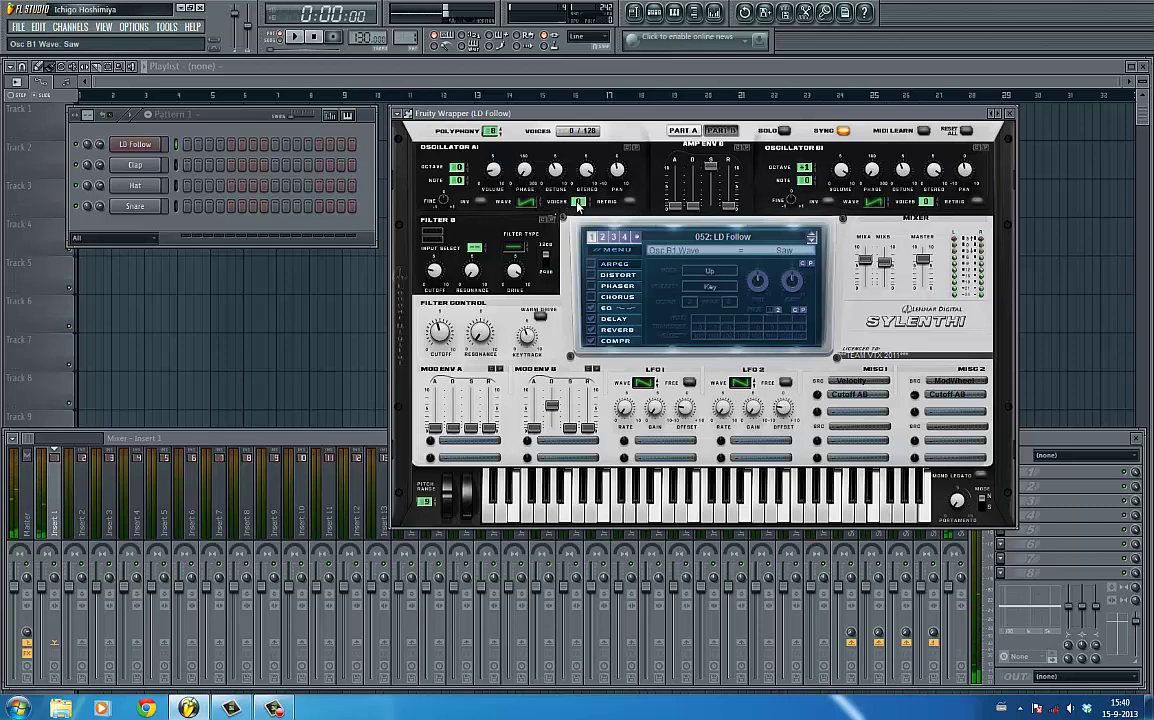
key(q)
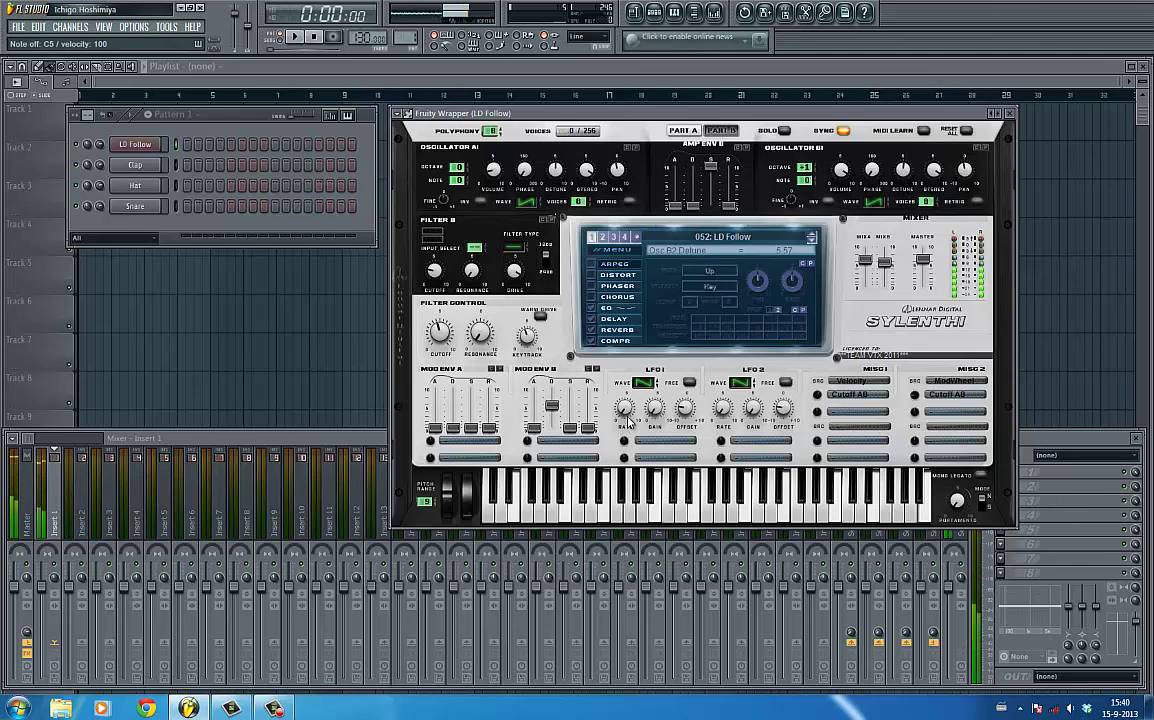
Step: Route LFO 1 to Pitch AB with a sine wave and a slight modulation amount of about 0.9
click(637, 446)
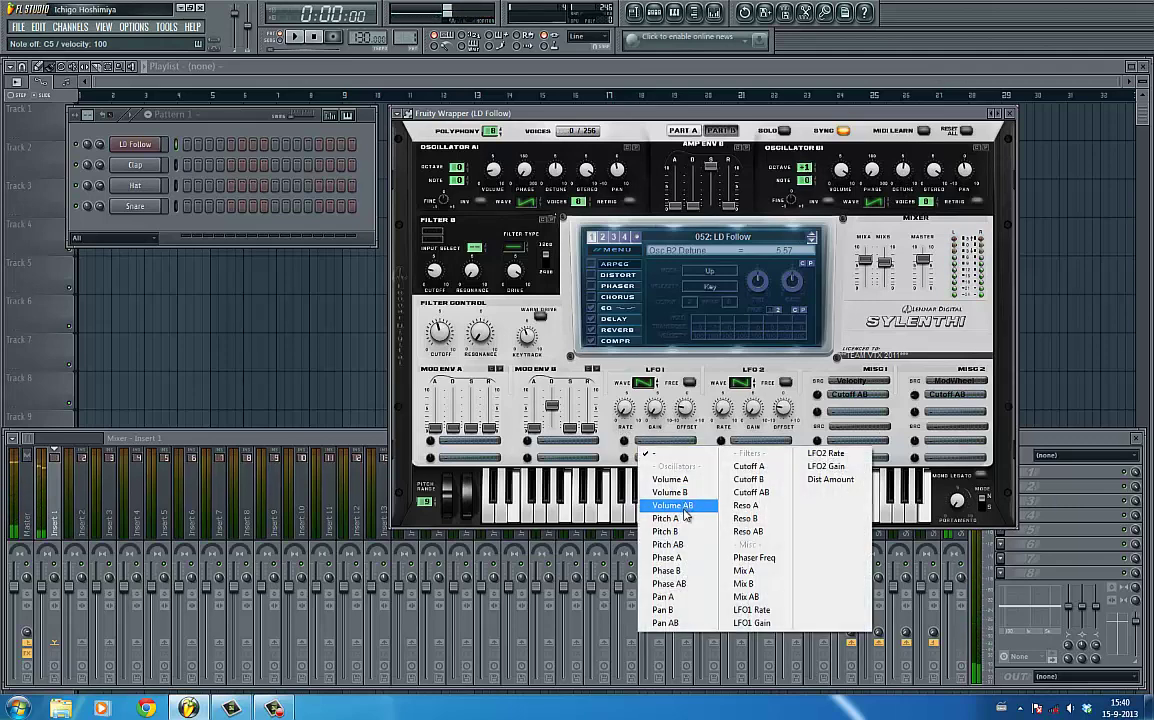
click(668, 544)
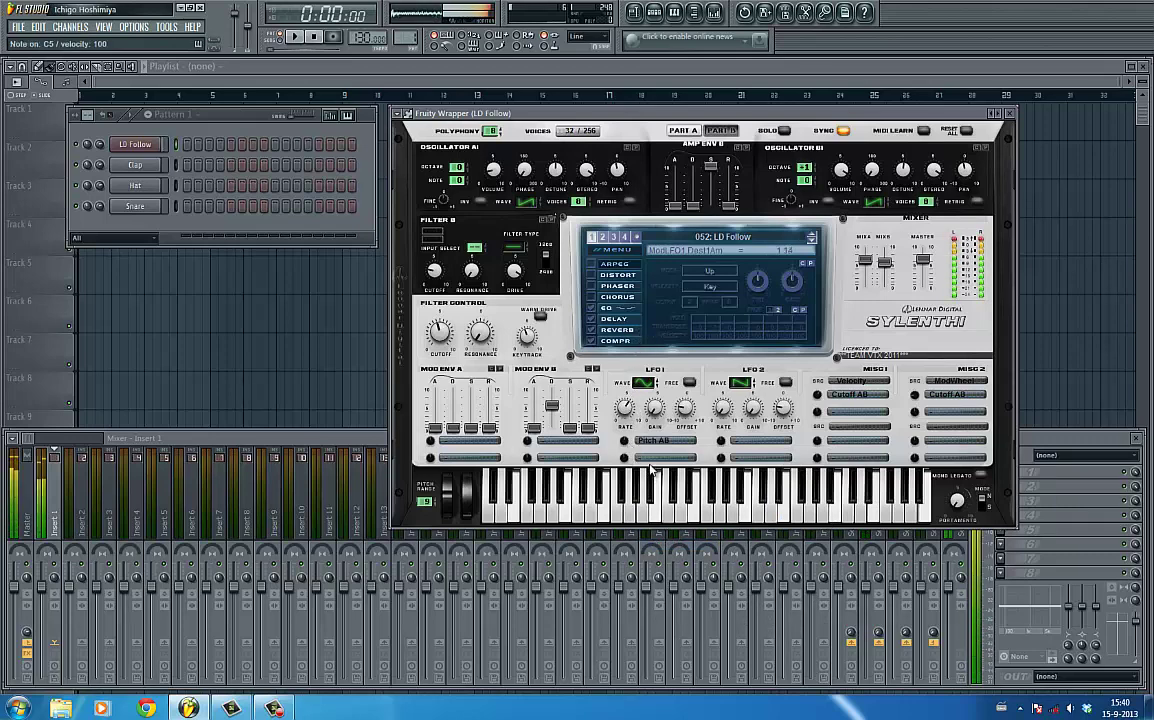
drag(627, 446, 630, 441)
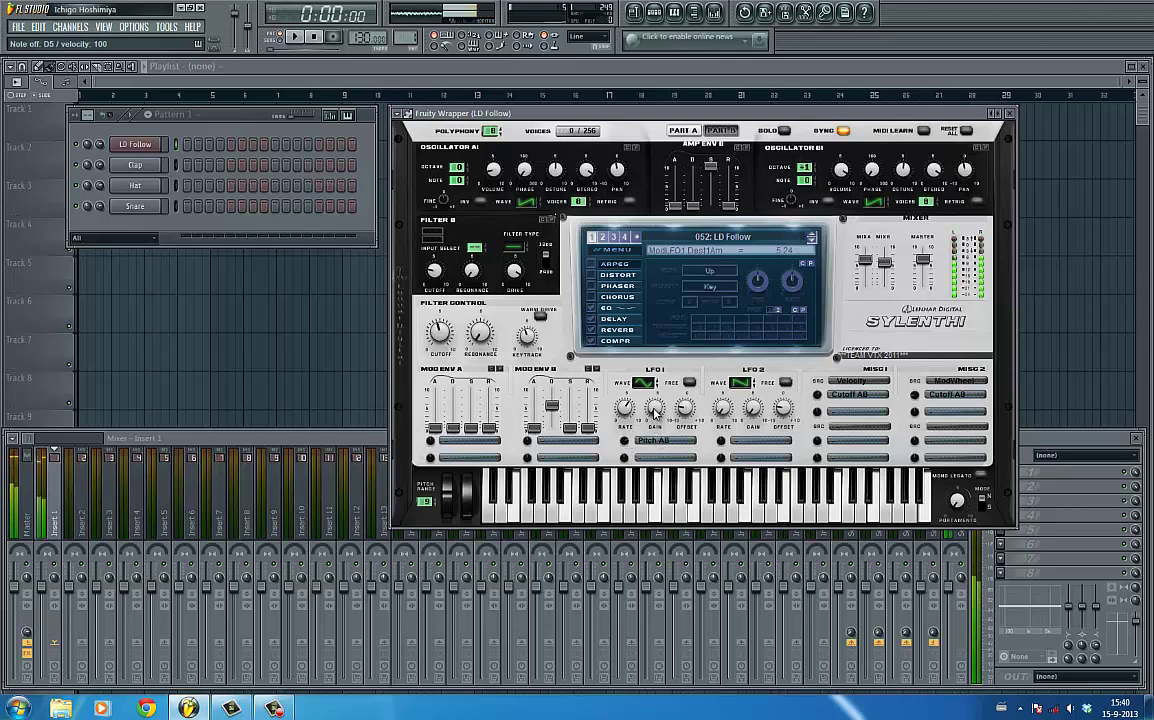
click(655, 413)
drag(624, 452, 626, 444)
key(z)
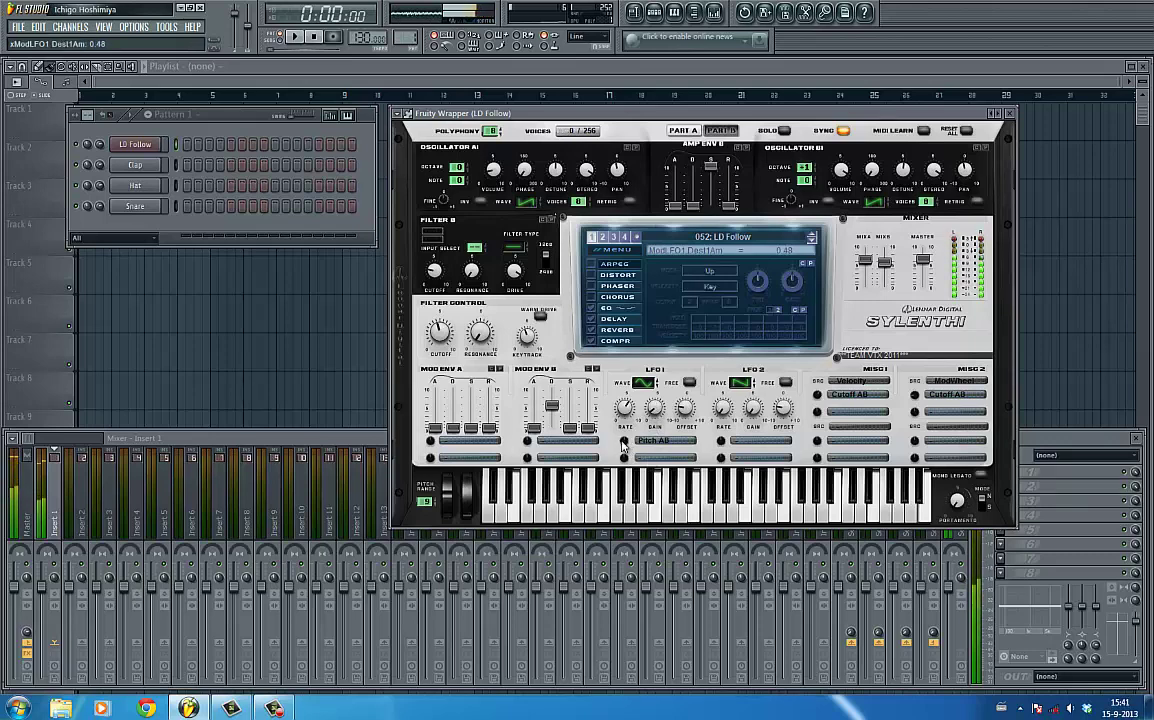
Step: Route LFO 2 to Cutoff AB with a sine wave and a modulation amount of 10.00
click(738, 450)
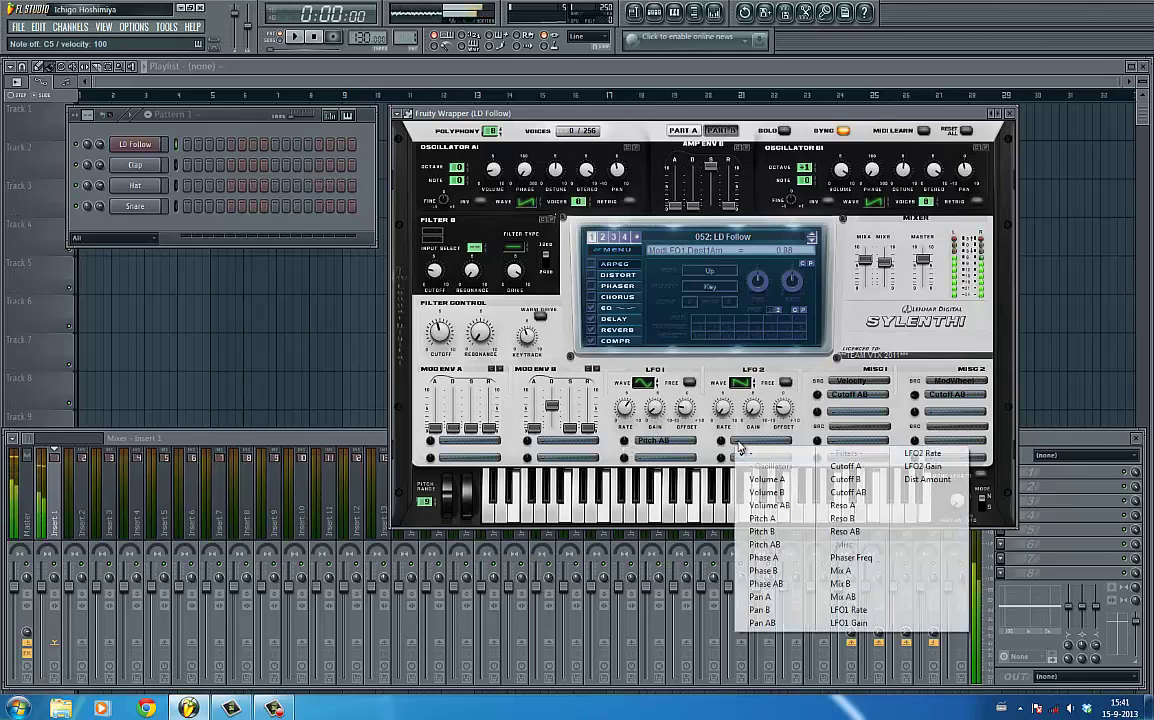
click(848, 492)
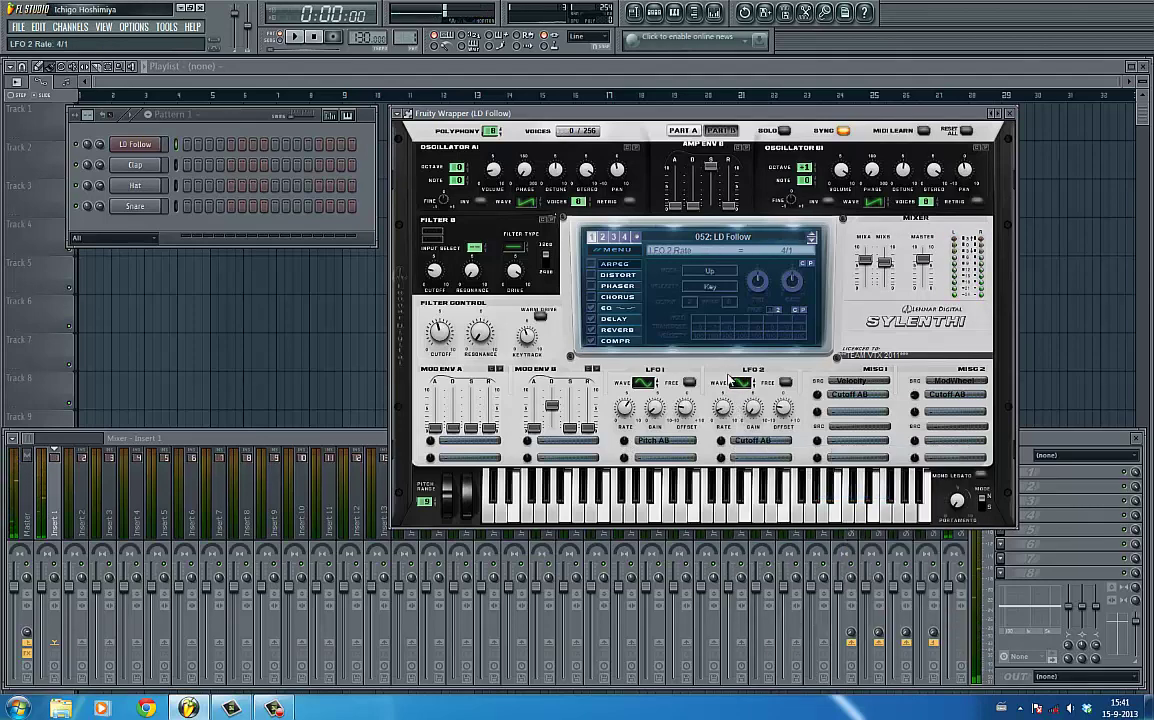
key(z)
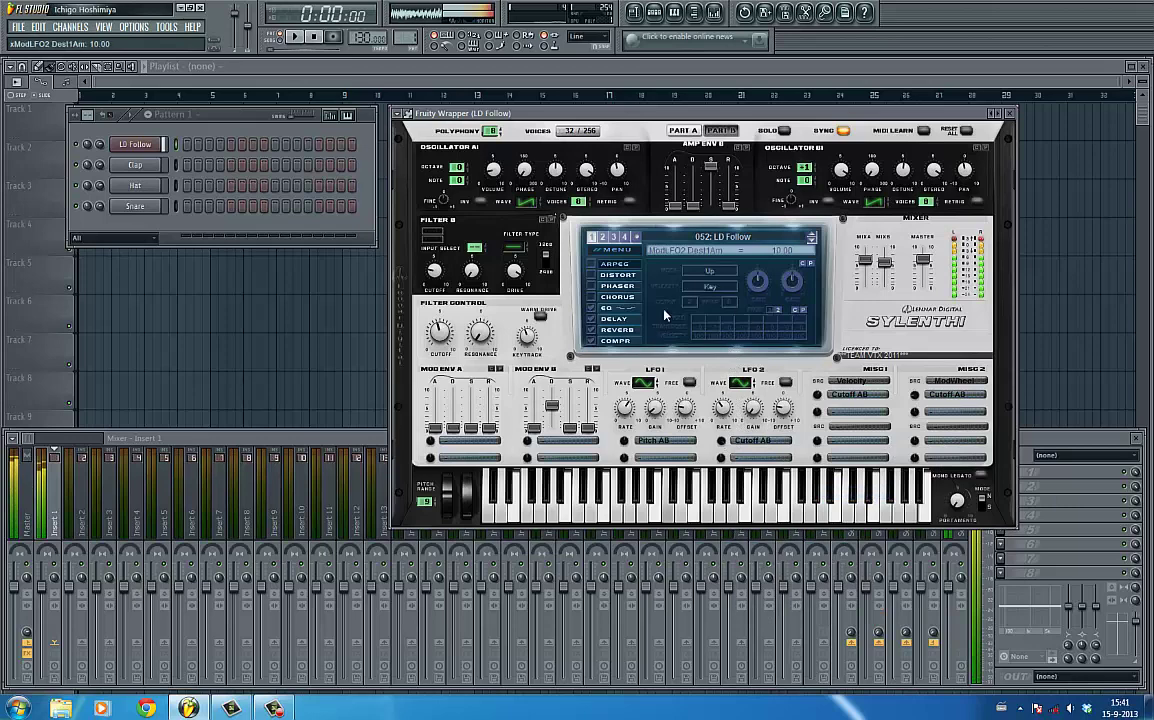
Step: Lower the Filter Control cutoff to 3.96 Hz, set Filter B to Lowpass and Part A's Filter A cutoff to 112.82 Hz
drag(438, 332, 436, 350)
key(z)
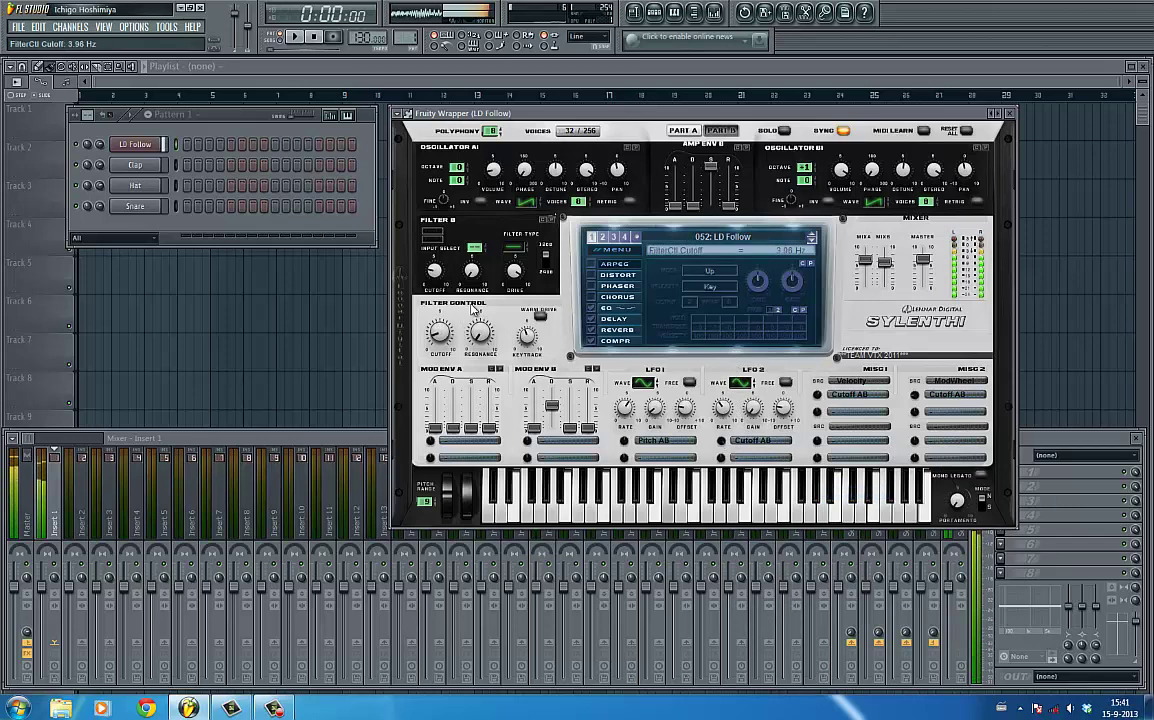
drag(510, 284, 514, 248)
key(z)
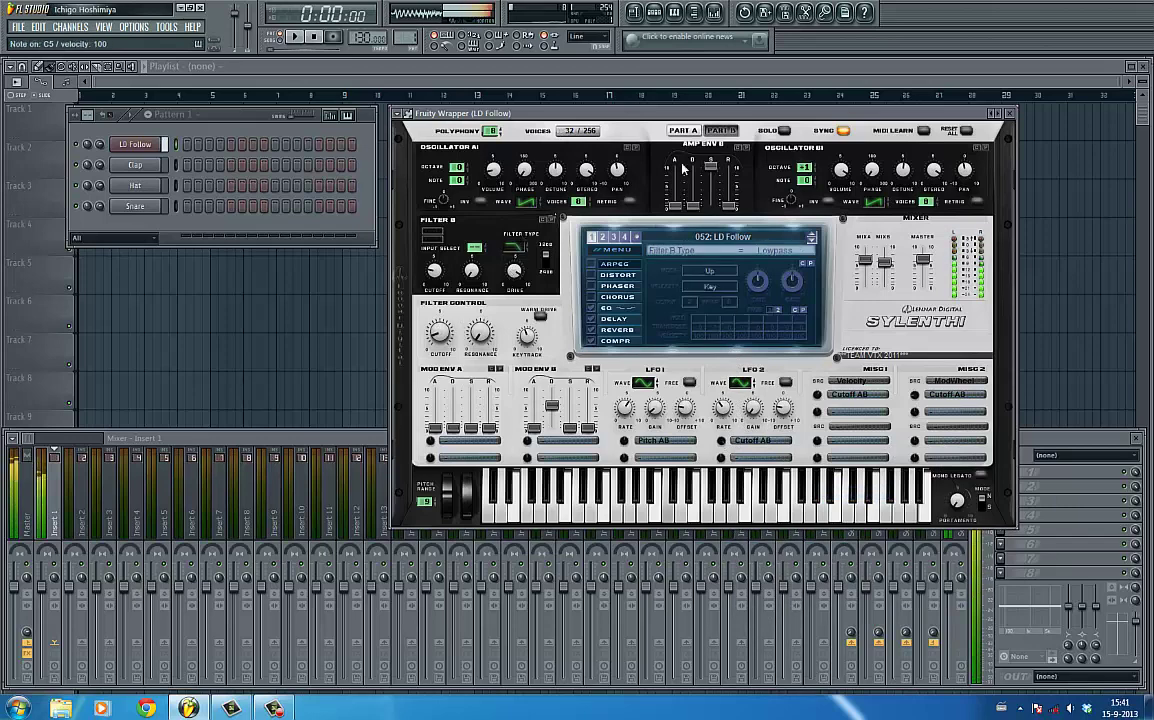
click(693, 132)
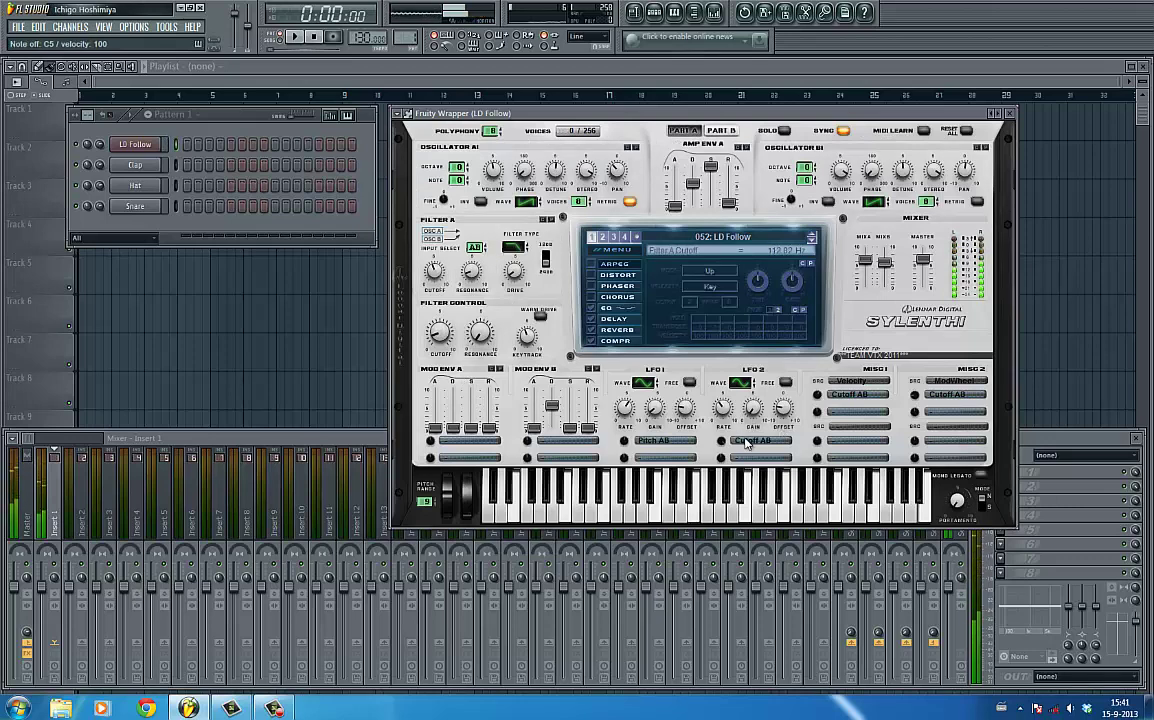
Step: Route Mod Env A to Cutoff AB and set its decay to 2.82
click(457, 447)
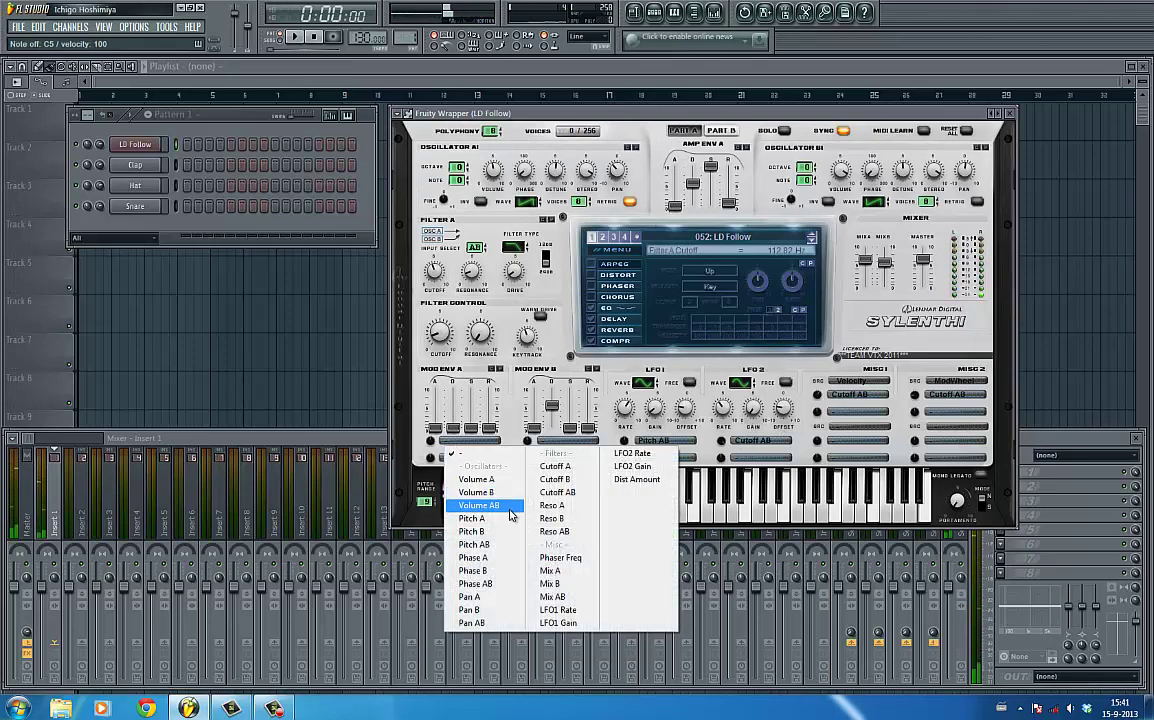
click(557, 492)
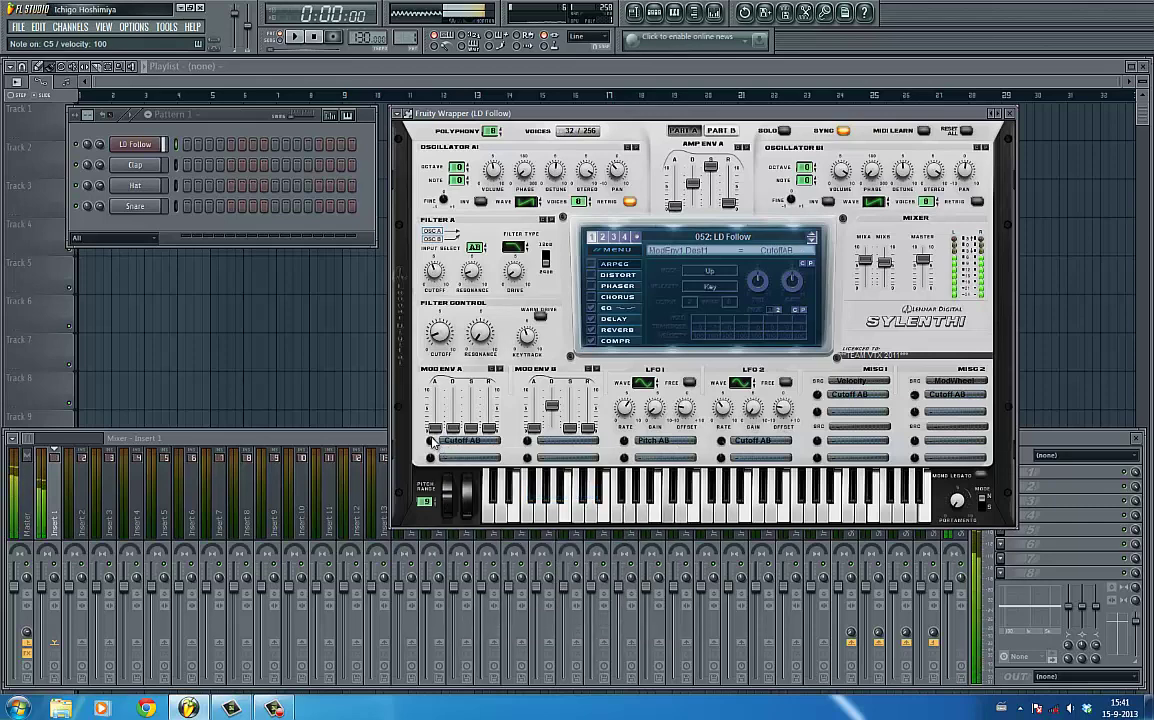
drag(453, 428, 453, 417)
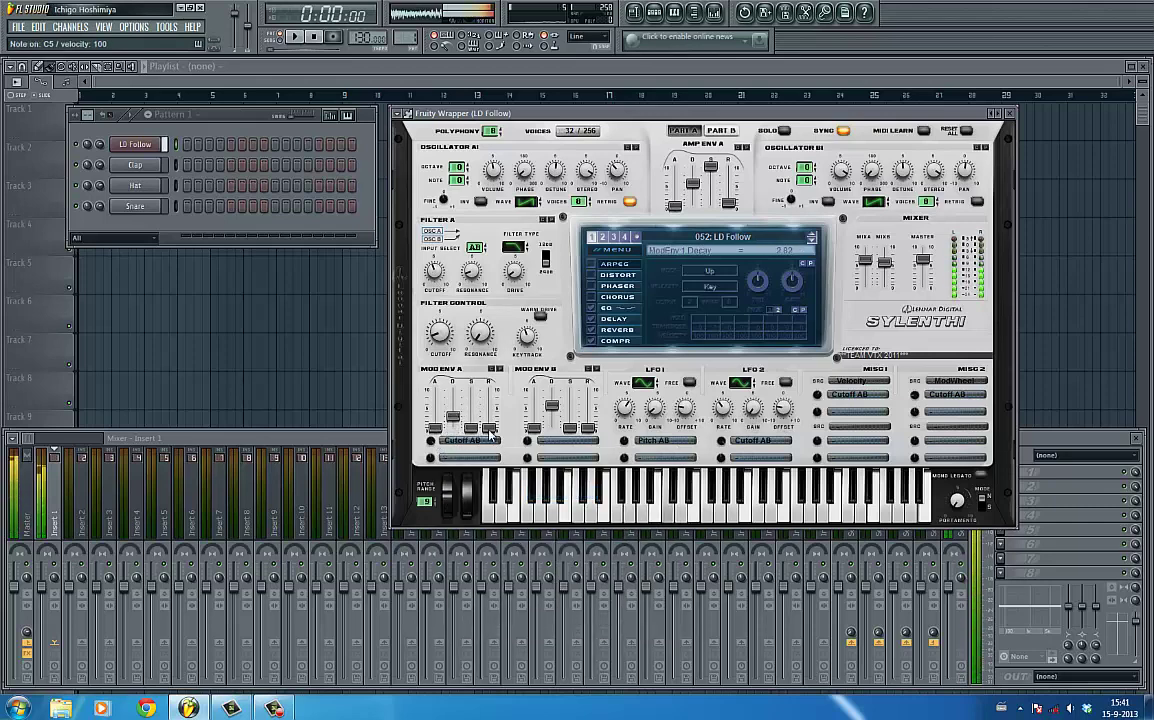
Step: Change LFO 2's destination to Cutoff A, with a modulation amount of 7.43 and a rate of 1/8D
click(729, 405)
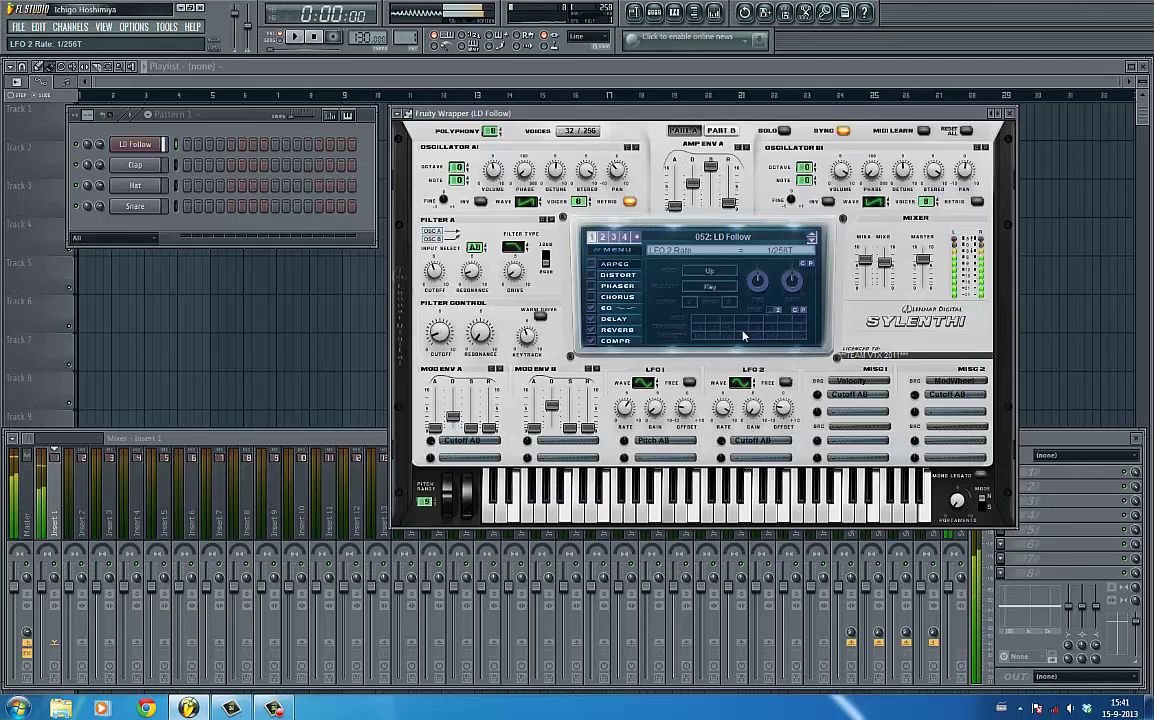
click(745, 442)
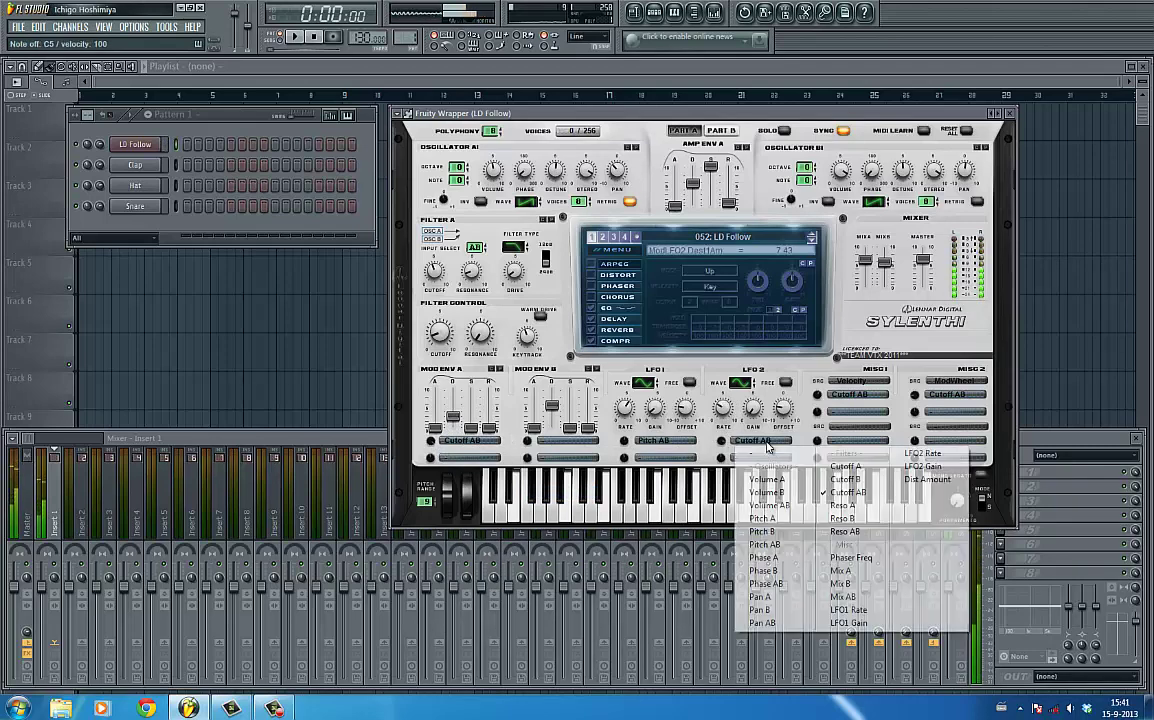
click(845, 466)
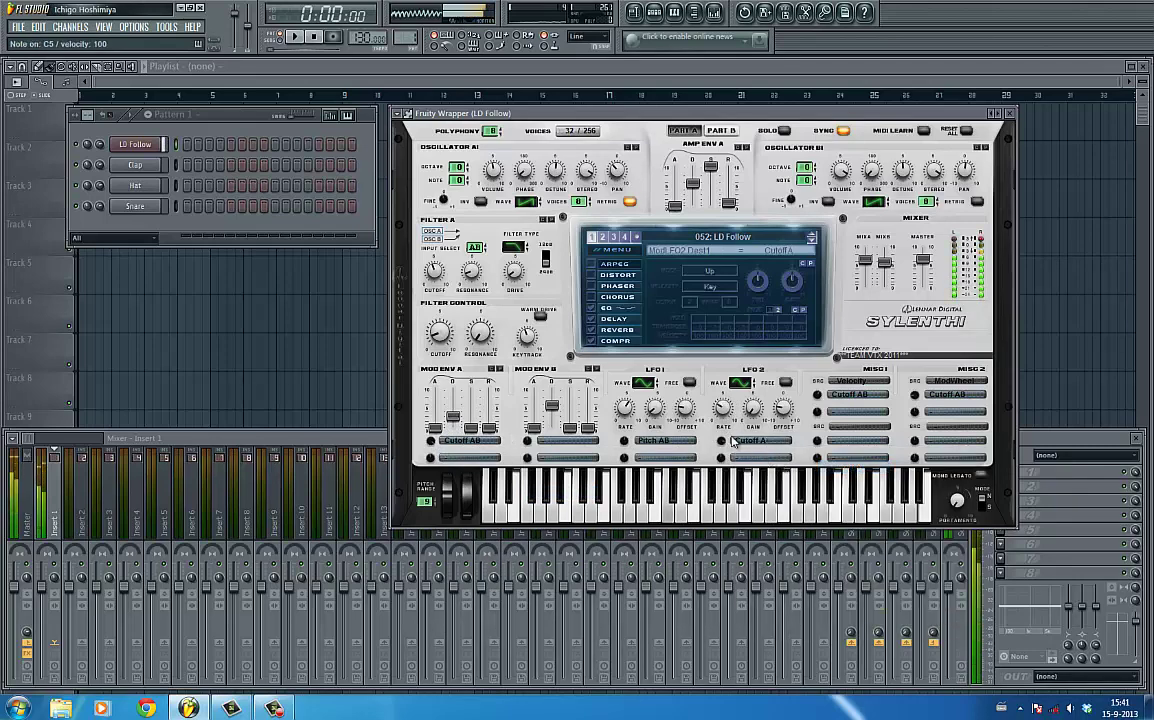
Step: Change Mod Env A's destination to Cutoff A and raise the Filter Control cutoff to 21341.28 Hz
click(462, 441)
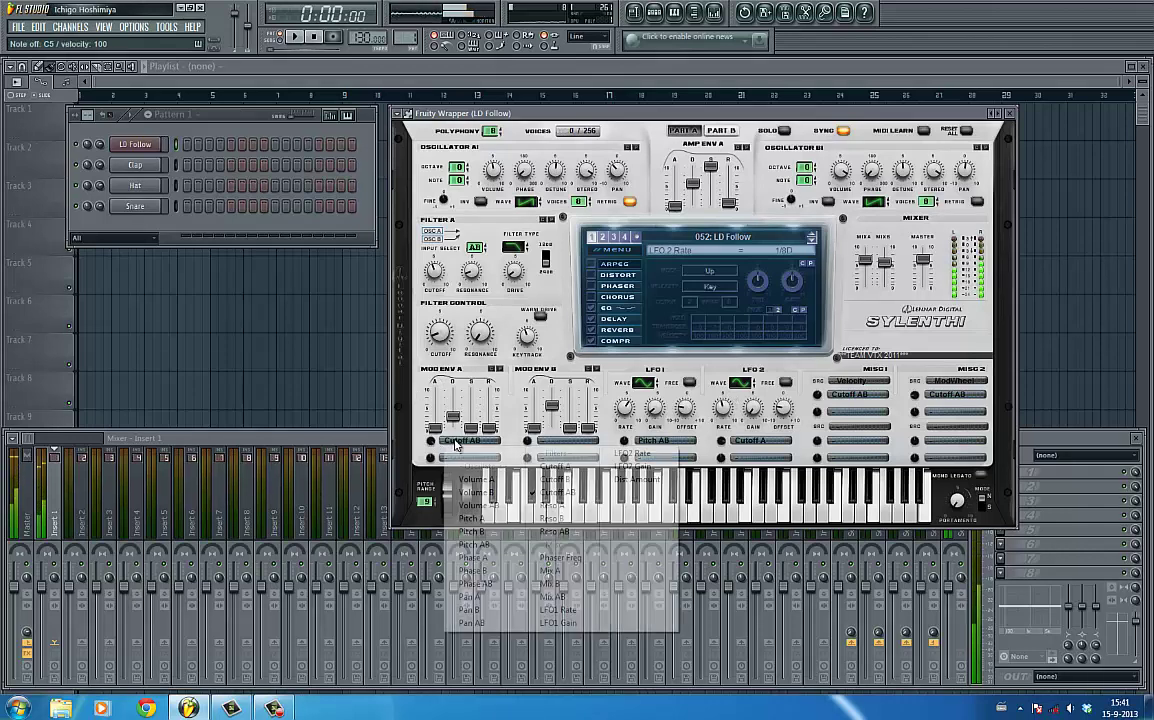
click(552, 472)
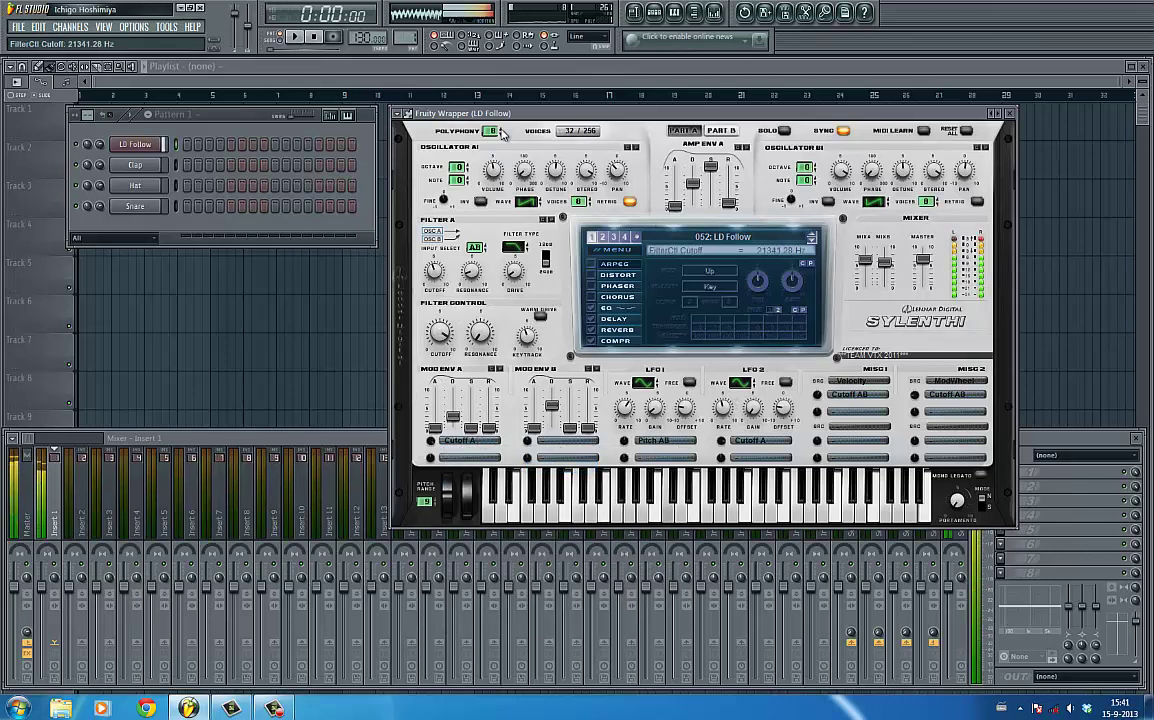
Step: Route Mod Env B to Pitch AB and shape its envelope with an attack of about 6.26
click(538, 443)
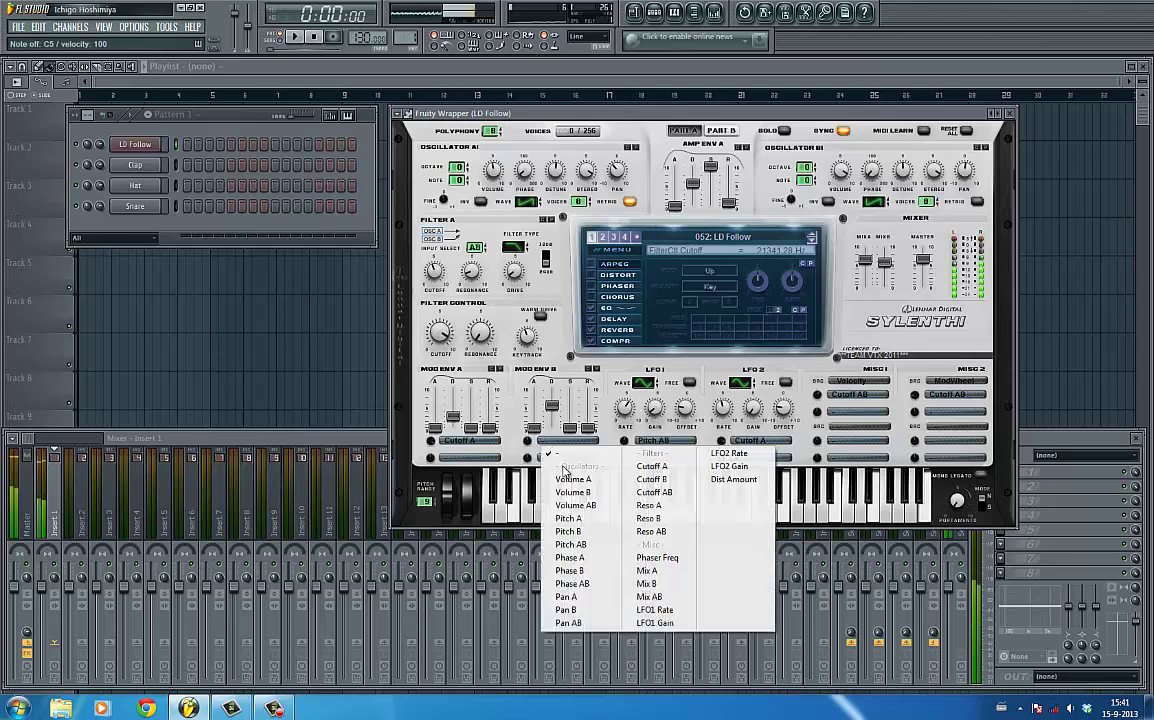
click(580, 545)
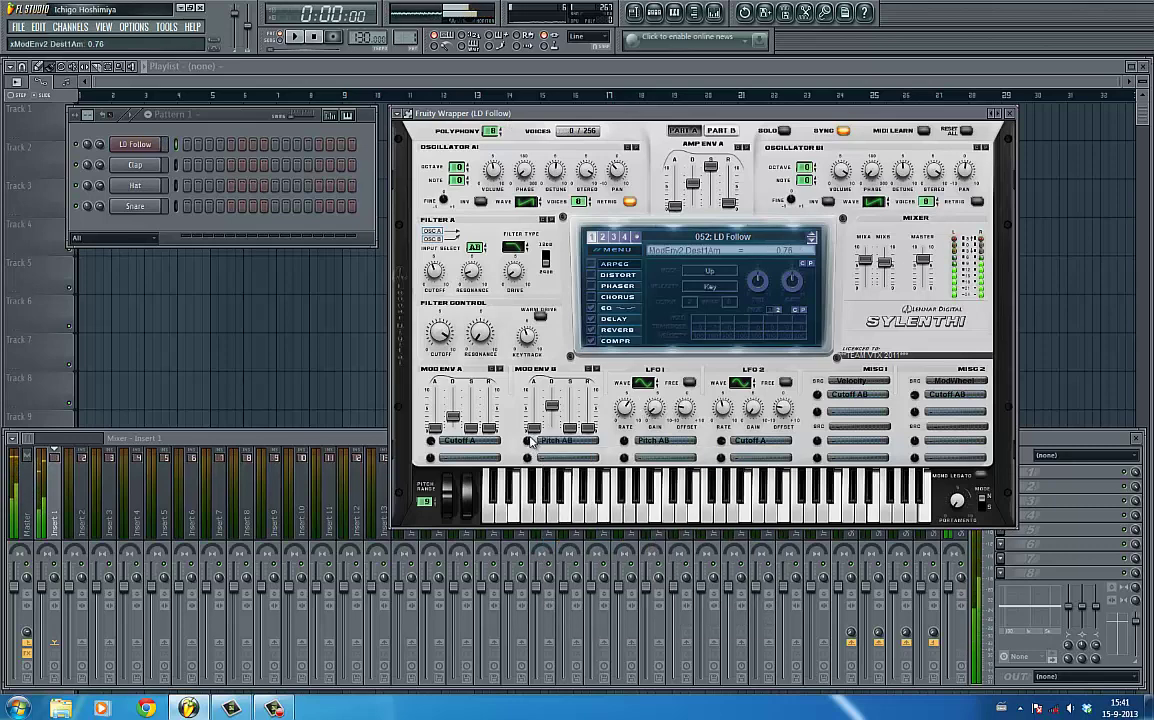
mouse_move(539, 412)
mouse_down()
mouse_move(588, 410)
mouse_move(588, 394)
mouse_move(589, 431)
mouse_move(570, 401)
mouse_move(535, 418)
mouse_move(529, 445)
mouse_move(534, 402)
mouse_up()
click(587, 439)
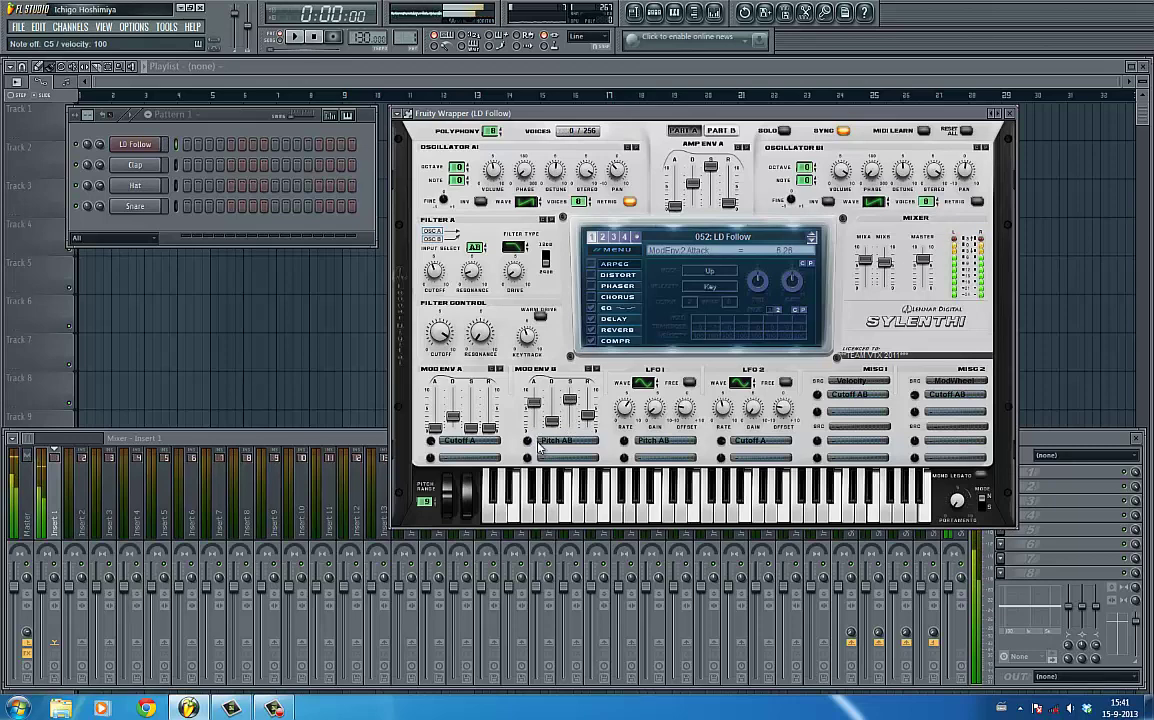
Step: Set Mod Env B's modulation amount to 1.52, shorten its attack, raise its decay and set its release to 2.07
key(q)
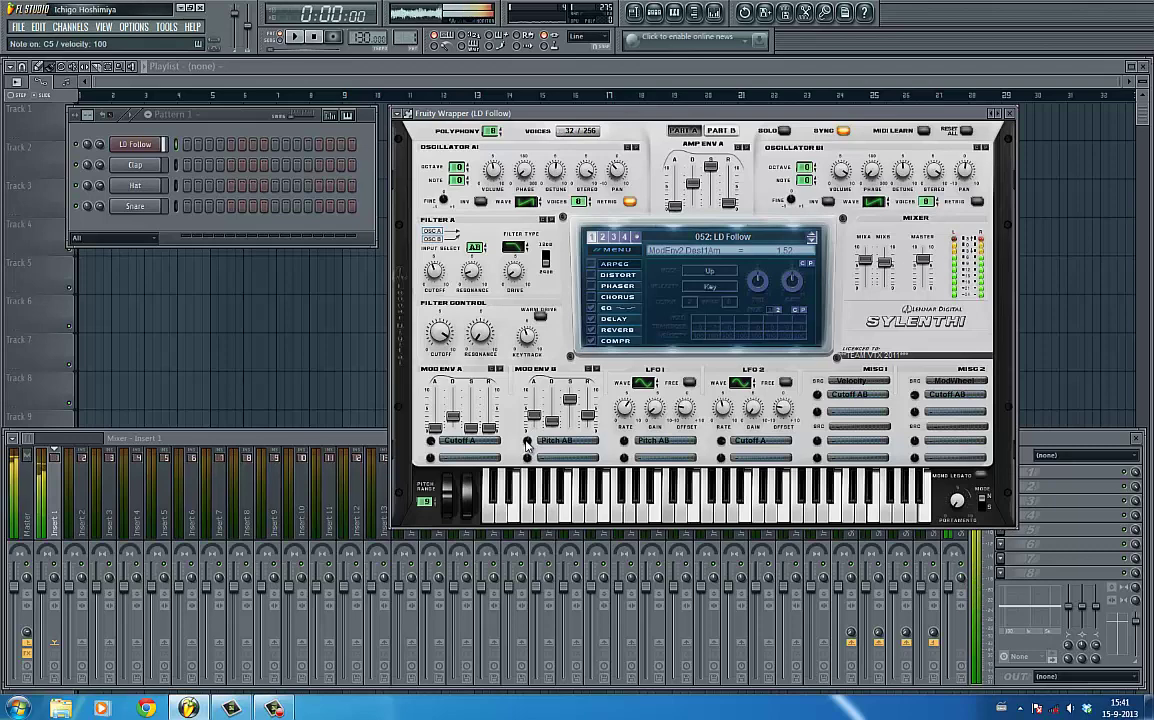
key(z)
click(558, 422)
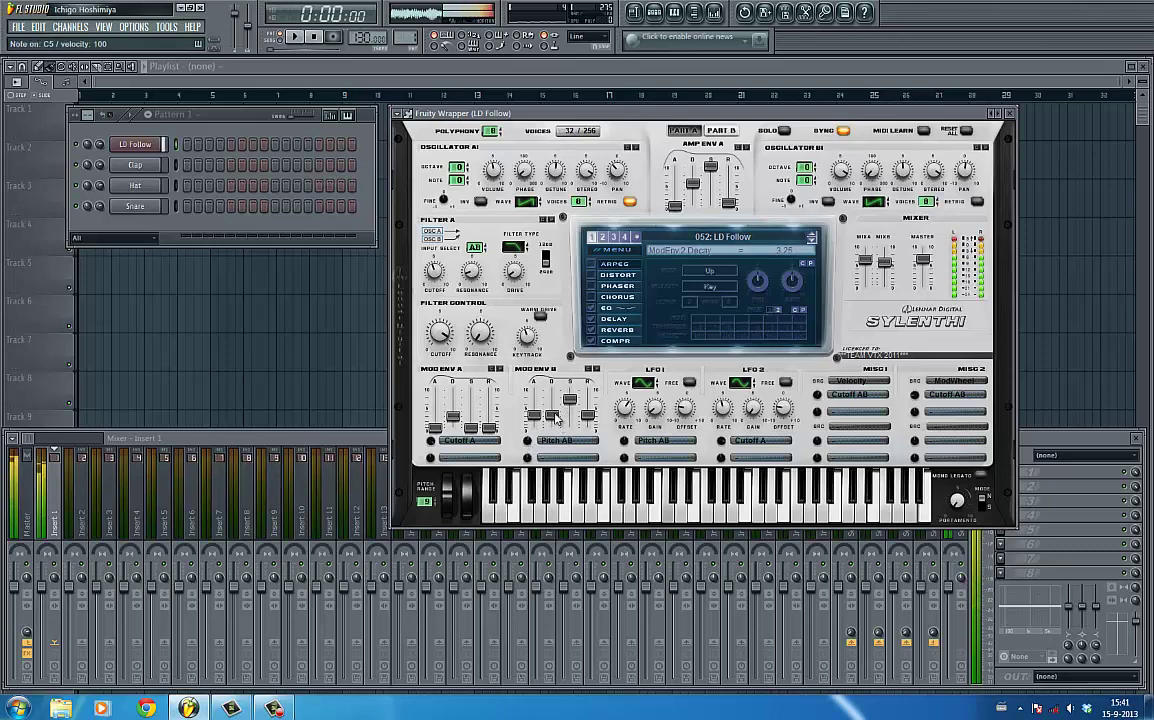
drag(555, 414, 555, 409)
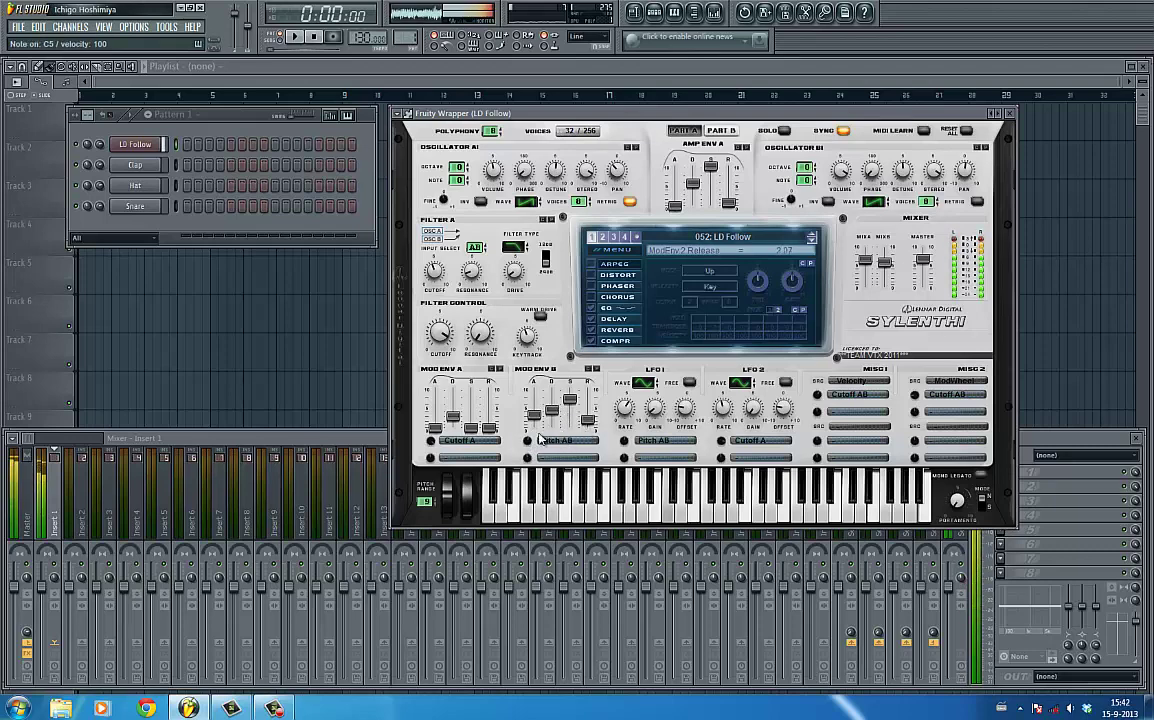
Step: Raise the LD Follow channel's root note to a higher C, then enable OverDrive distortion with Filter A drive at about 5.9
click(143, 151)
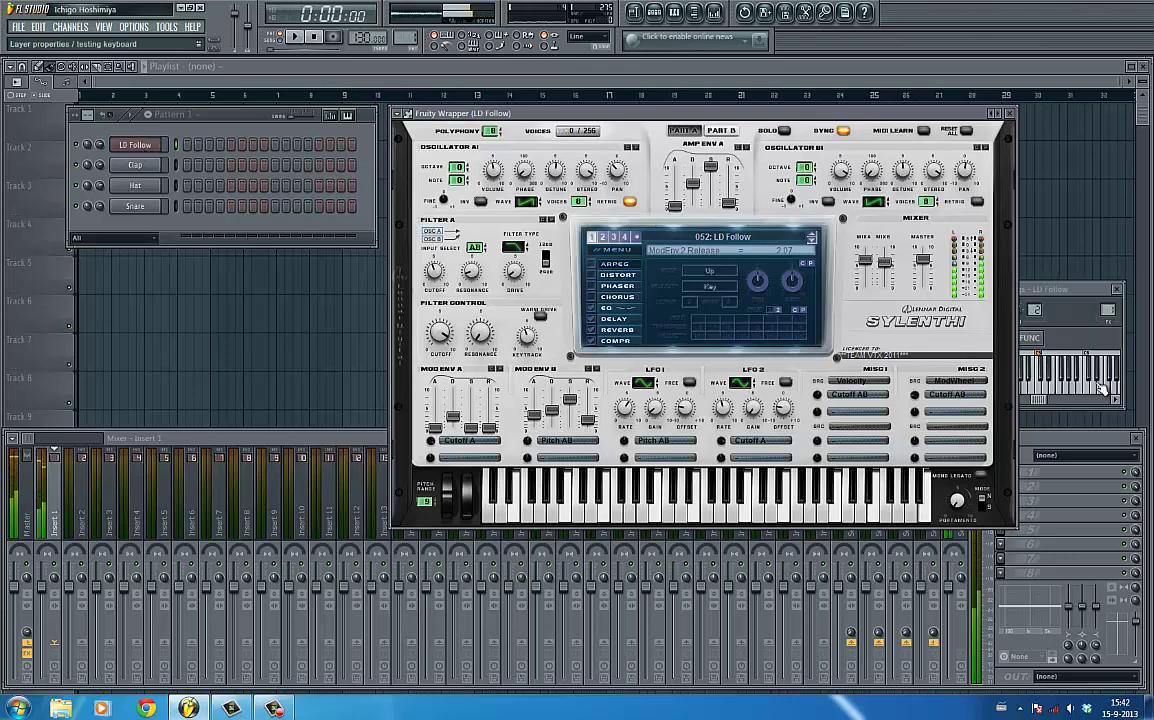
click(1085, 297)
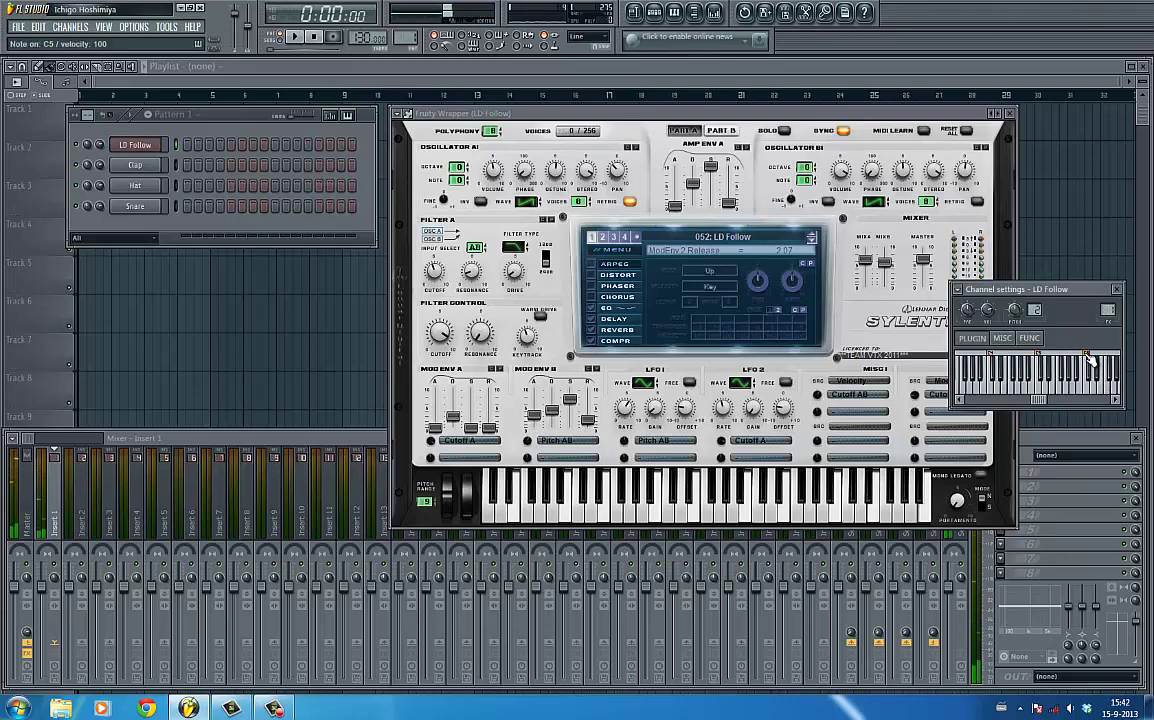
click(605, 277)
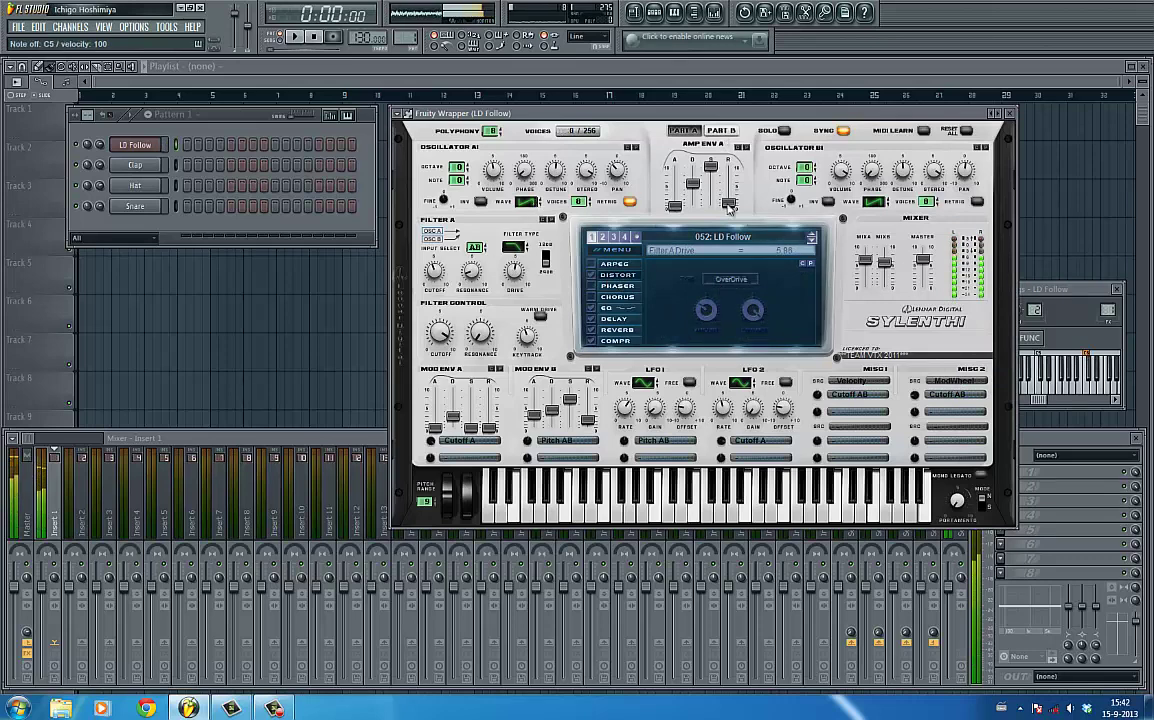
Step: Set the Amp Env A release to 0.00 and the Amp Env B attack to 4.60
click(720, 130)
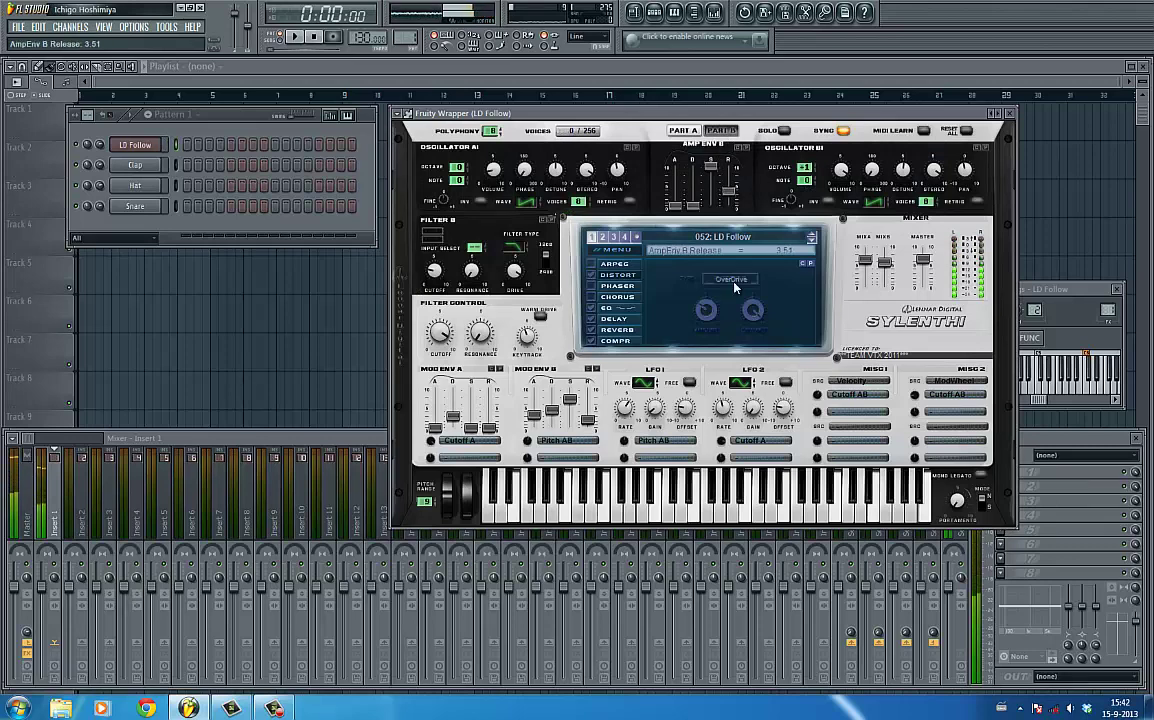
click(720, 131)
drag(731, 188, 706, 257)
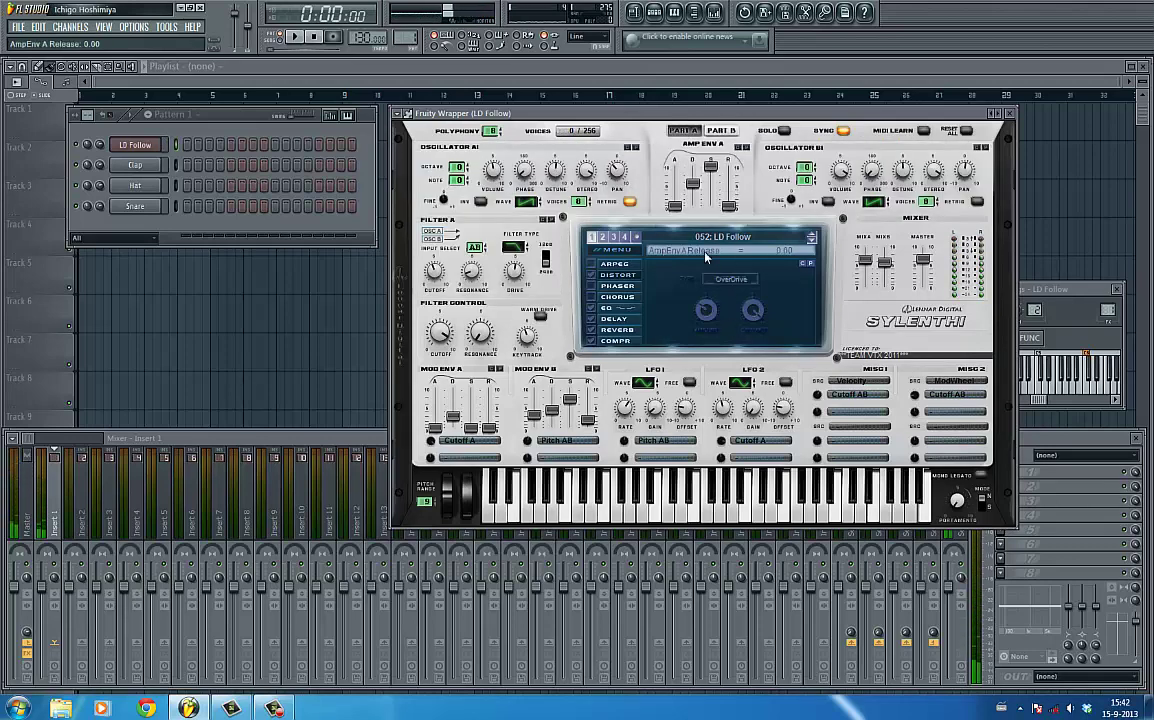
click(720, 131)
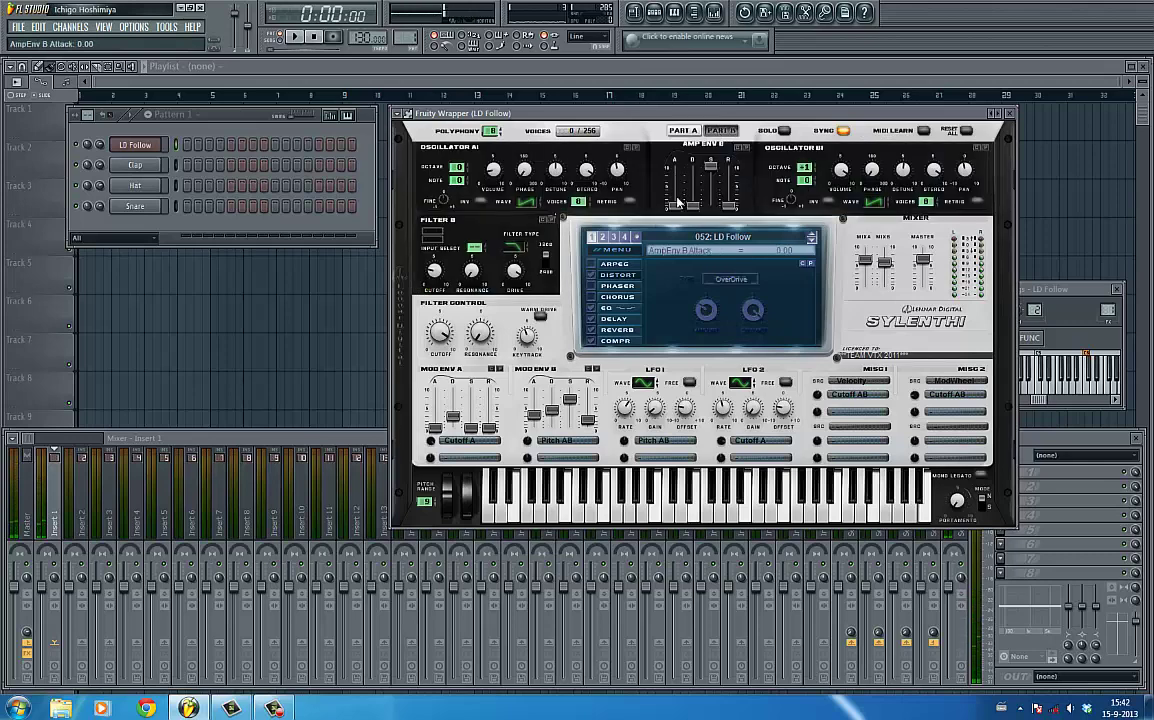
drag(679, 152, 679, 150)
key(q)
Step: Load FabFilter Pro-Q in the first effect slot of mixer Insert 1 and set its analyzer to Post-EQ
click(1045, 439)
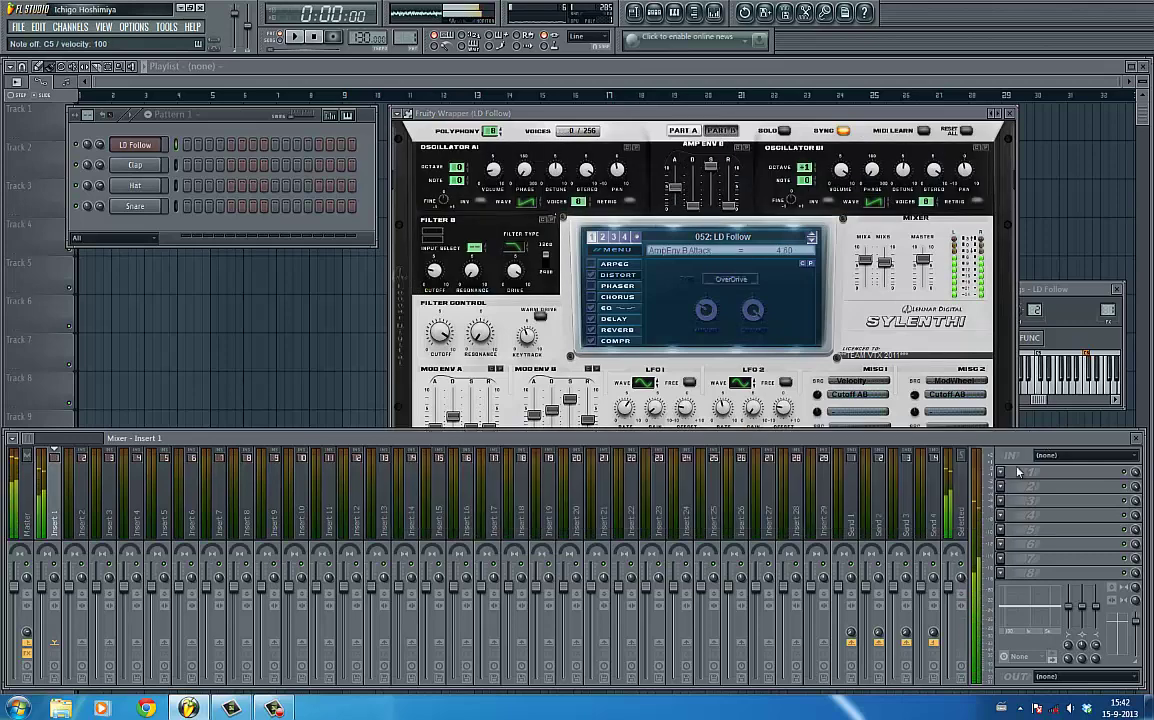
click(1002, 473)
click(967, 298)
click(962, 297)
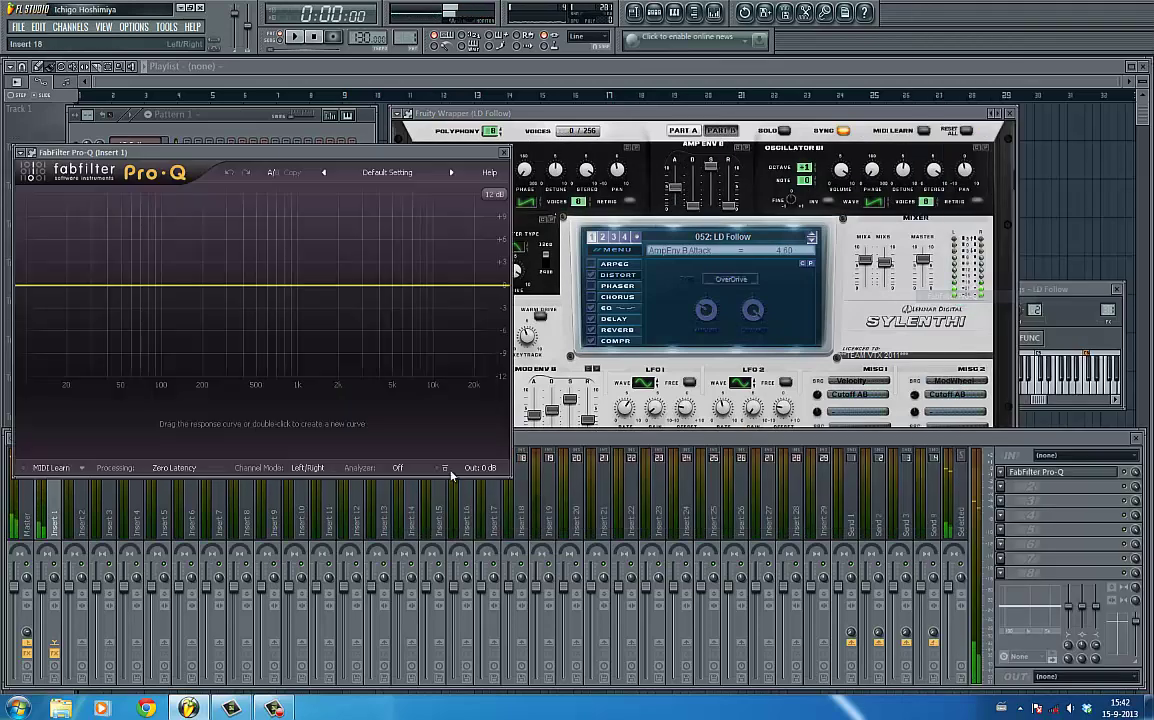
click(401, 467)
click(410, 514)
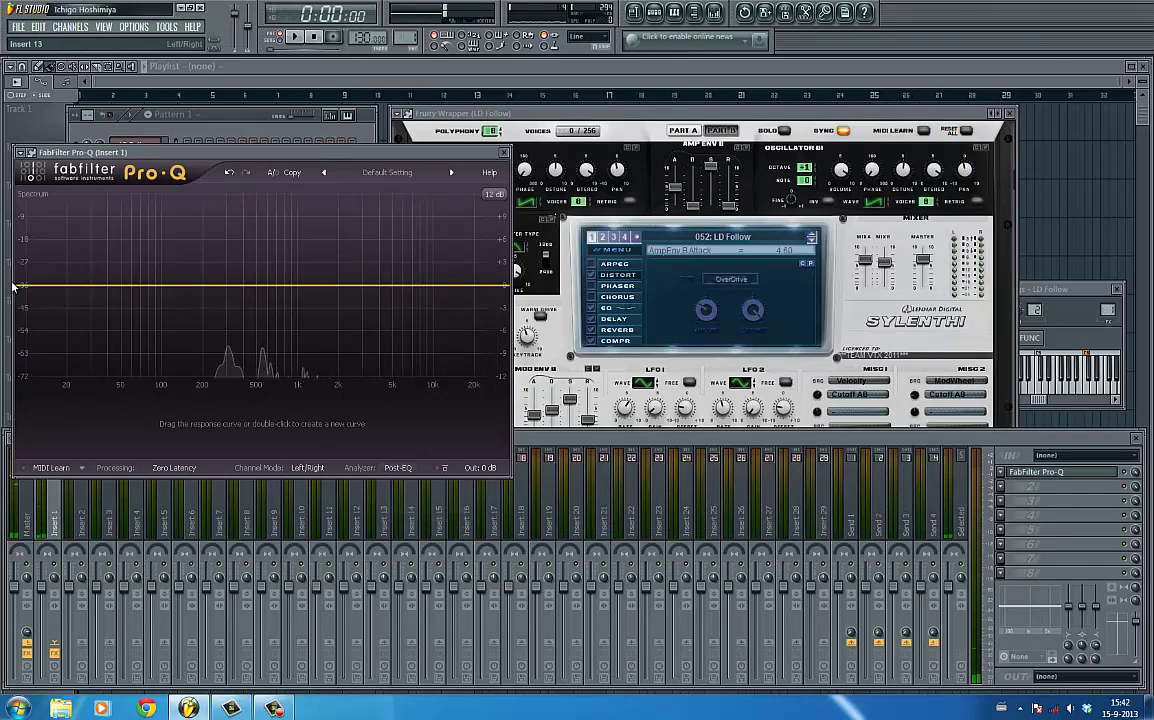
Step: Add a low-cut band in Pro-Q with a 48 dB/oct slope at about 67.5 Hz
double_click(22, 286)
click(135, 437)
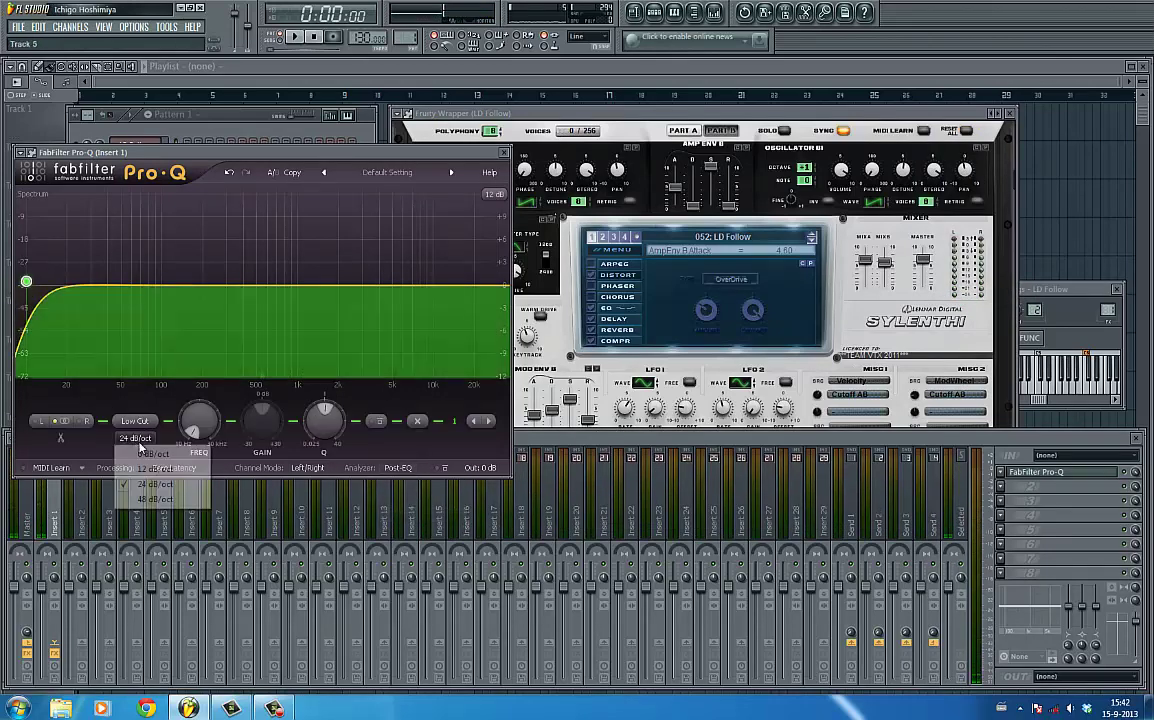
click(155, 499)
mouse_move(198, 425)
mouse_down()
mouse_move(198, 410)
mouse_move(198, 425)
mouse_up()
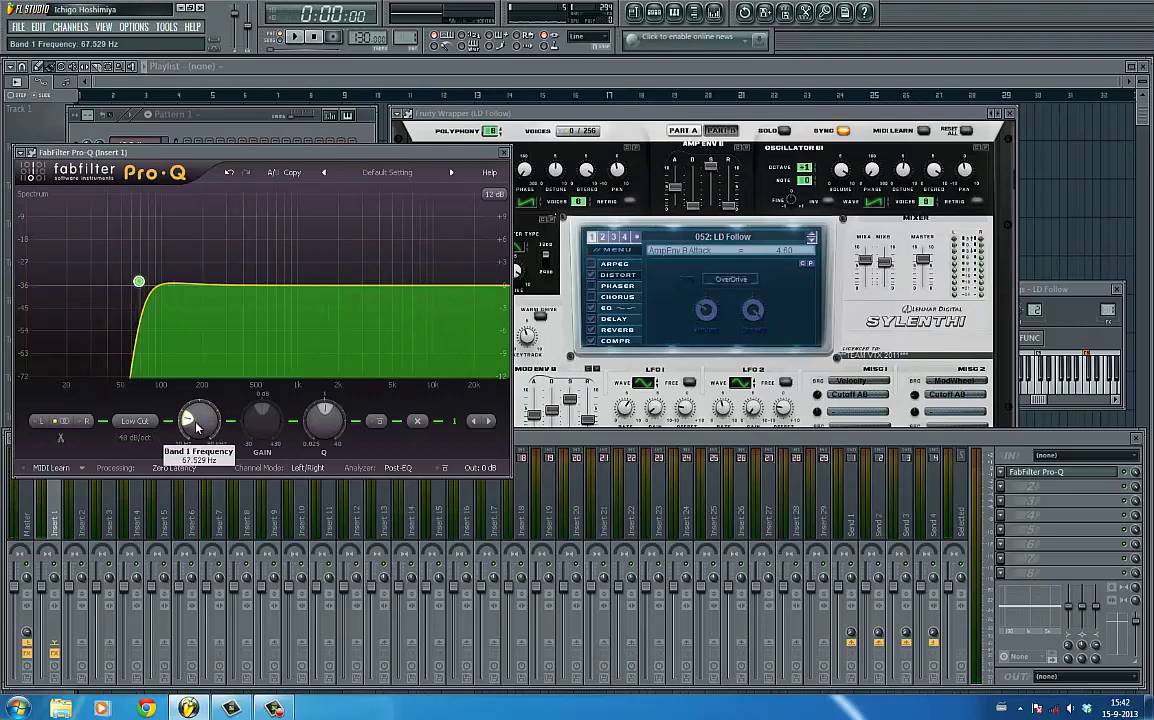
Step: Add Pro-Q bells cutting about 108 Hz and slightly boosting around 400 Hz, 1.1 kHz and 3.5 kHz, plus a high-shelf boost for the highest frequencies
double_click(165, 296)
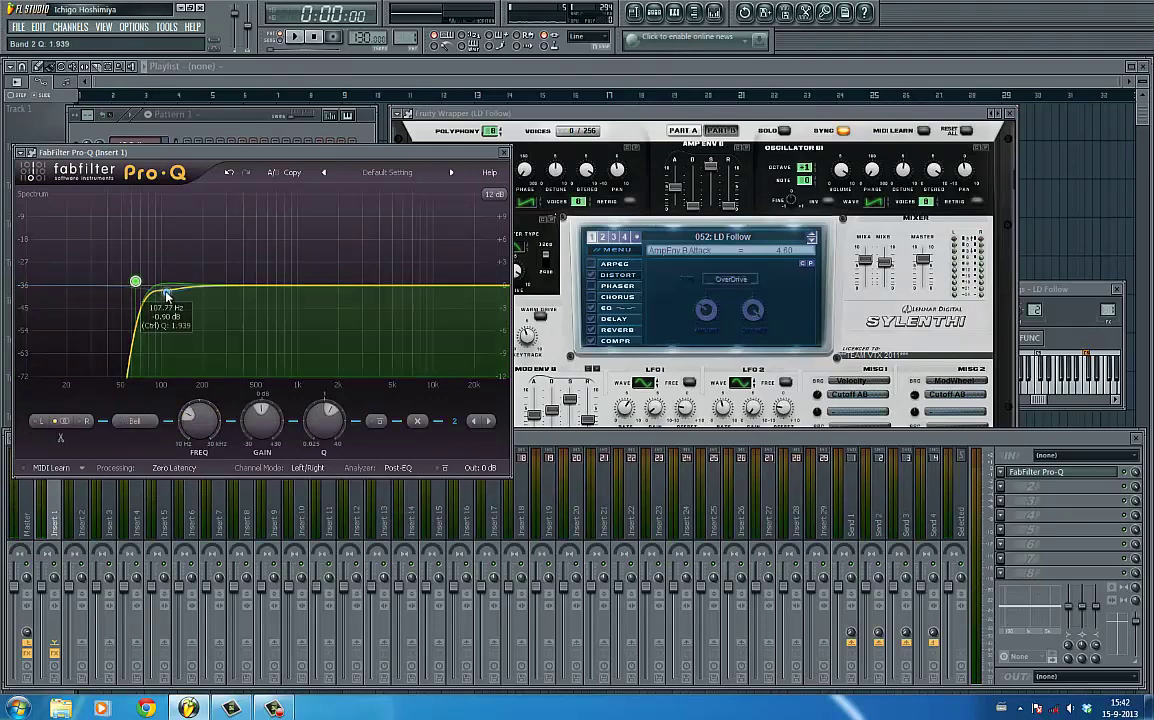
drag(262, 287, 243, 276)
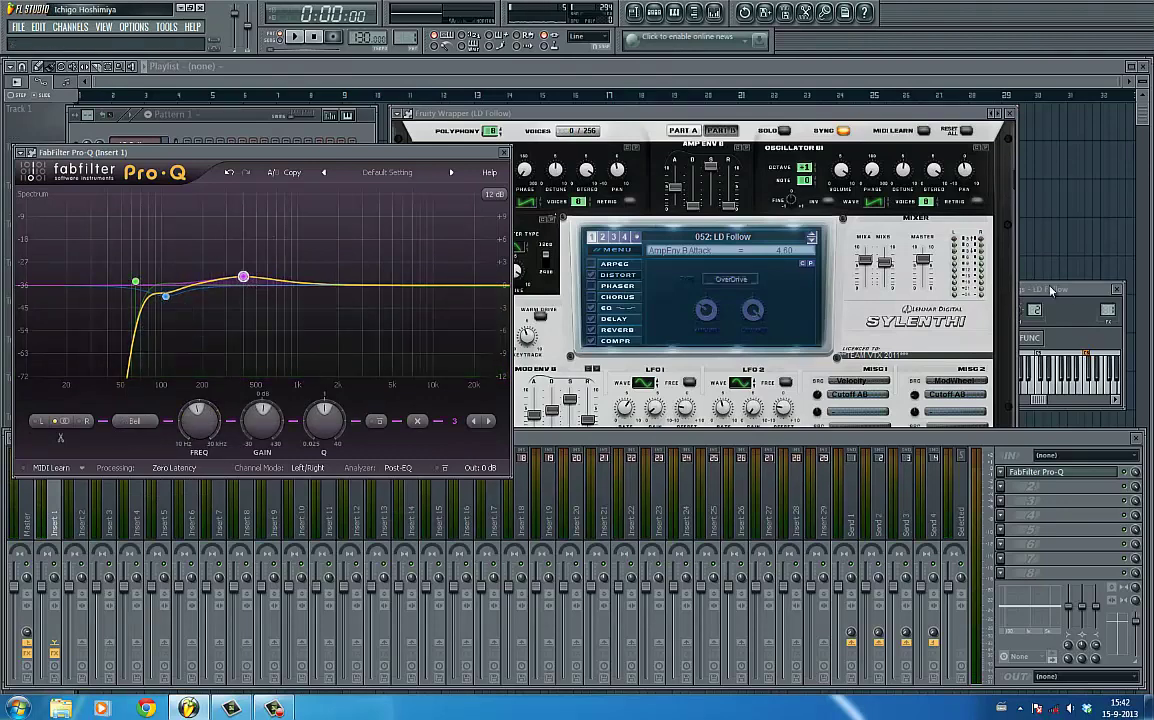
click(1075, 292)
double_click(304, 281)
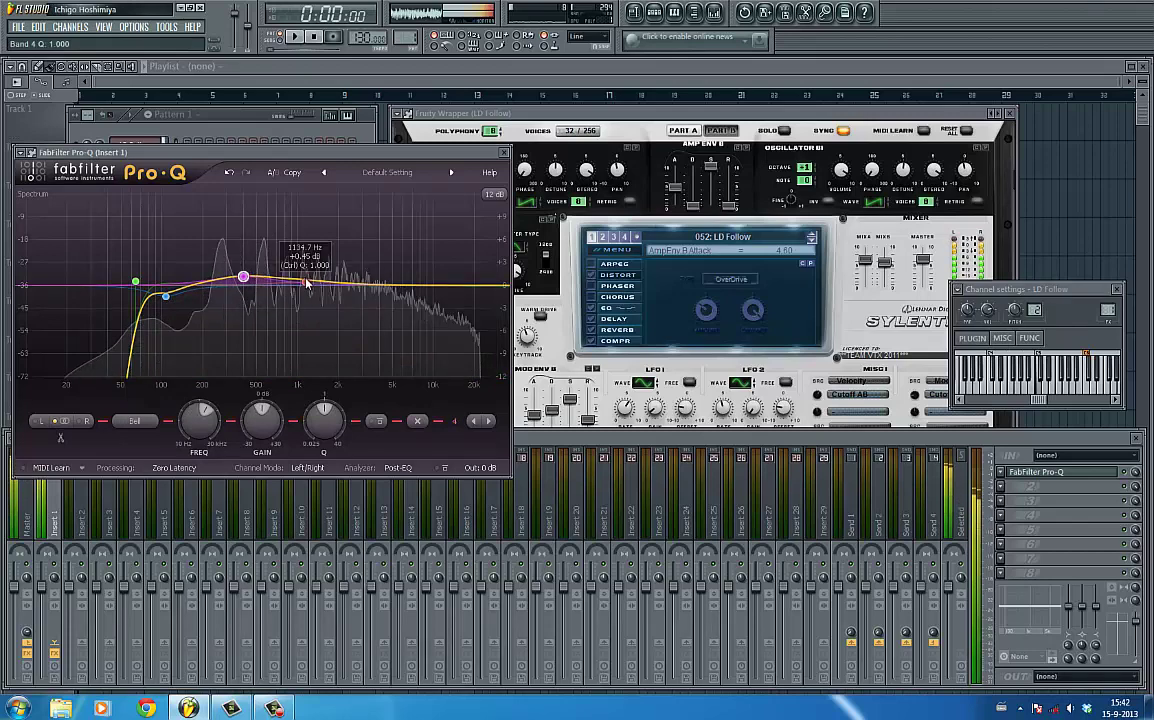
drag(449, 286, 370, 279)
drag(479, 282, 483, 270)
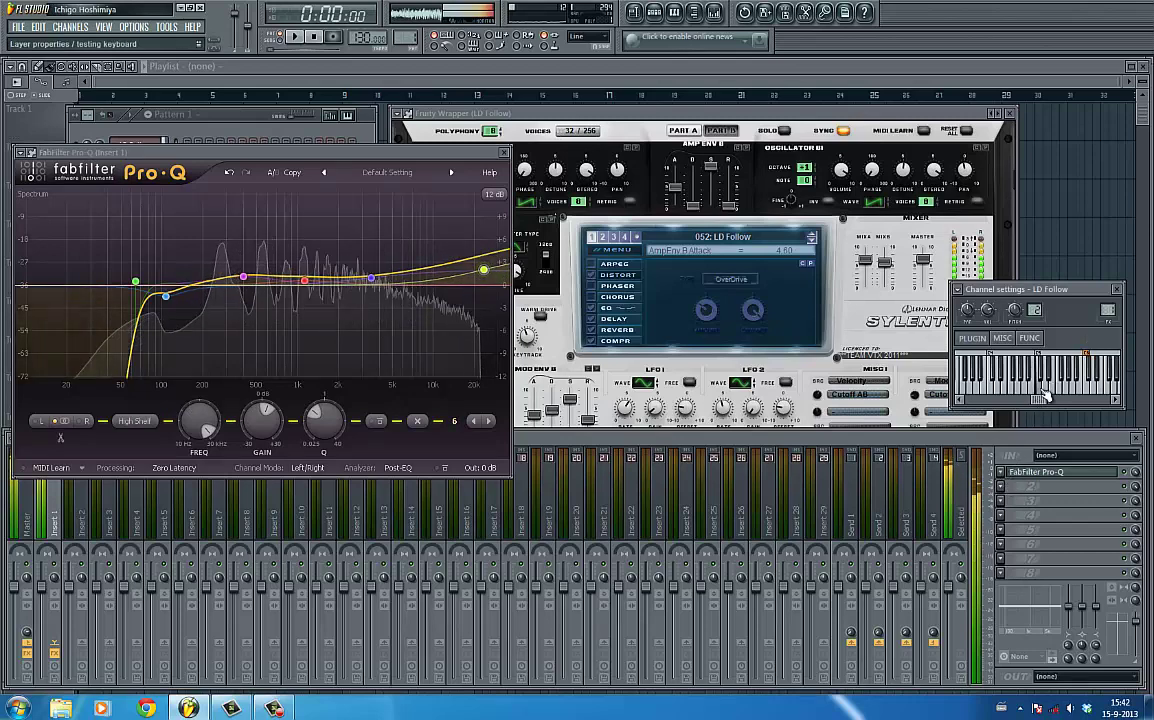
Step: Add LexRandomHall in the third effect slot of Insert 1 and set its mix to 18%
click(1008, 499)
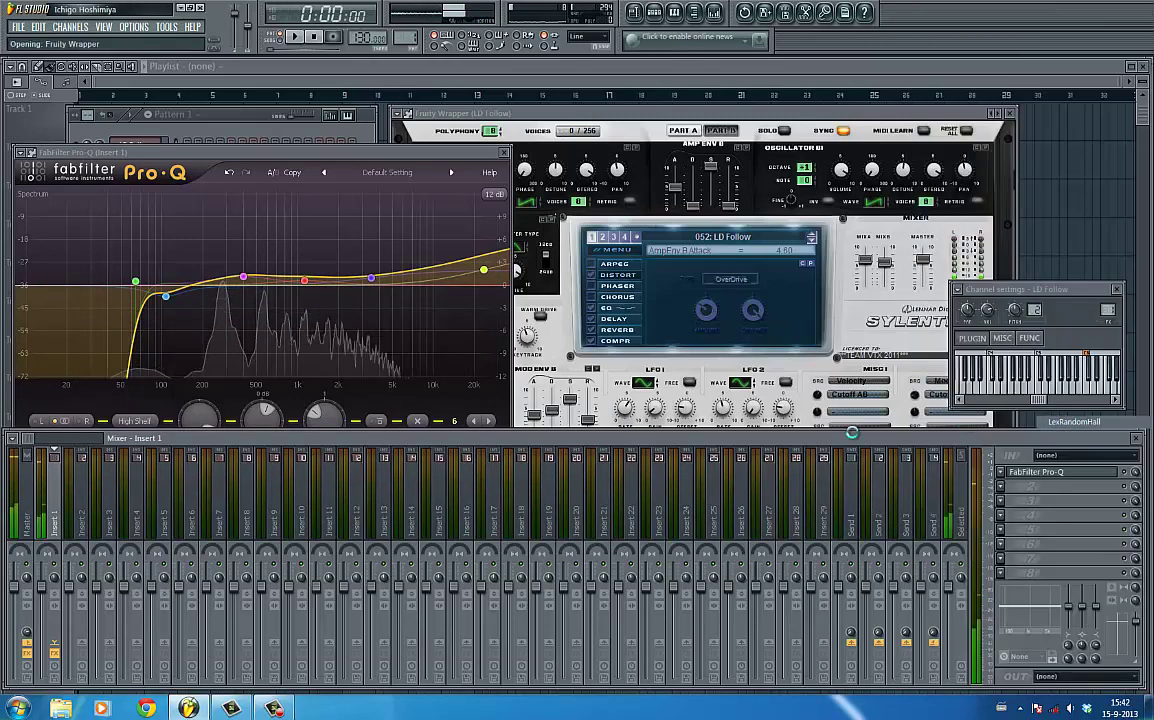
click(986, 423)
drag(578, 479, 578, 541)
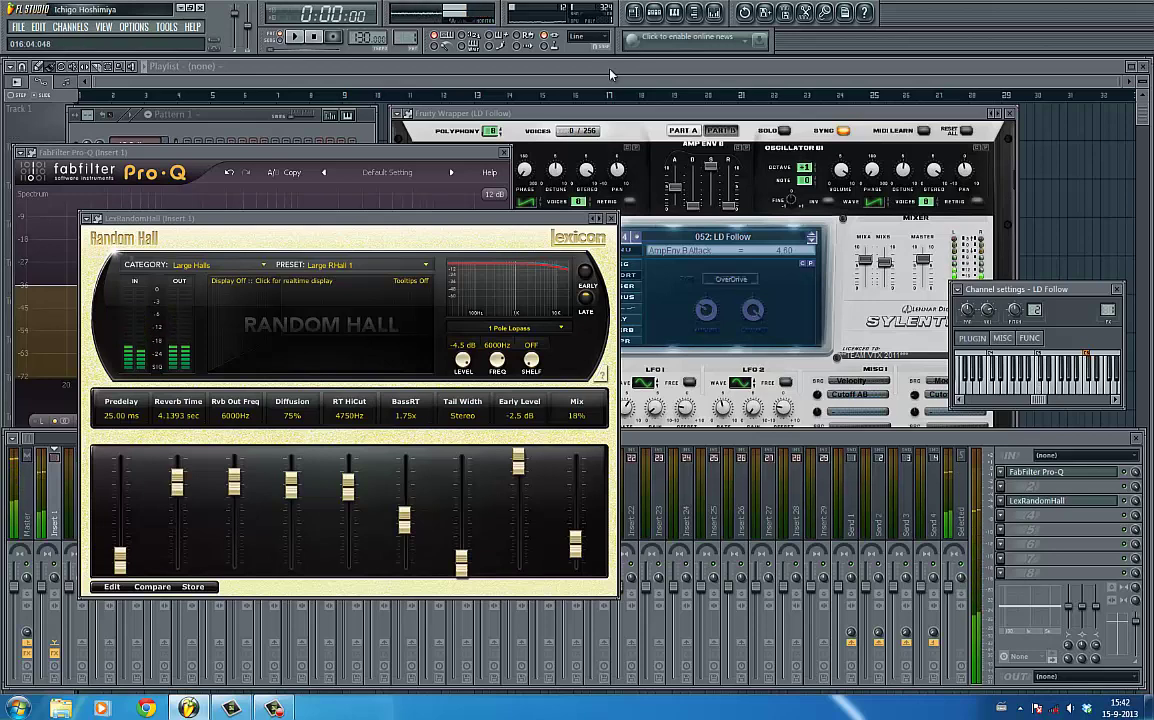
Step: Fill the LD Follow channel every 4 steps, send it to the piano roll and delete the first and third C5 notes
click(240, 114)
right_click(150, 145)
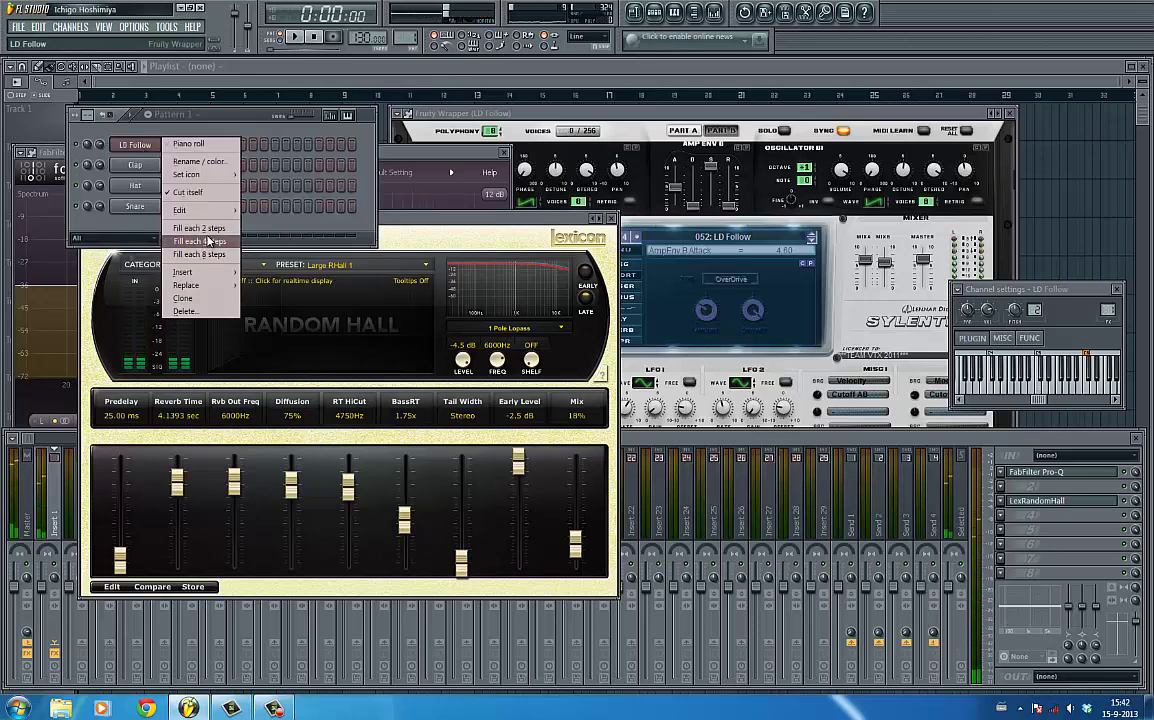
click(208, 241)
key(space)
right_click(150, 145)
click(188, 143)
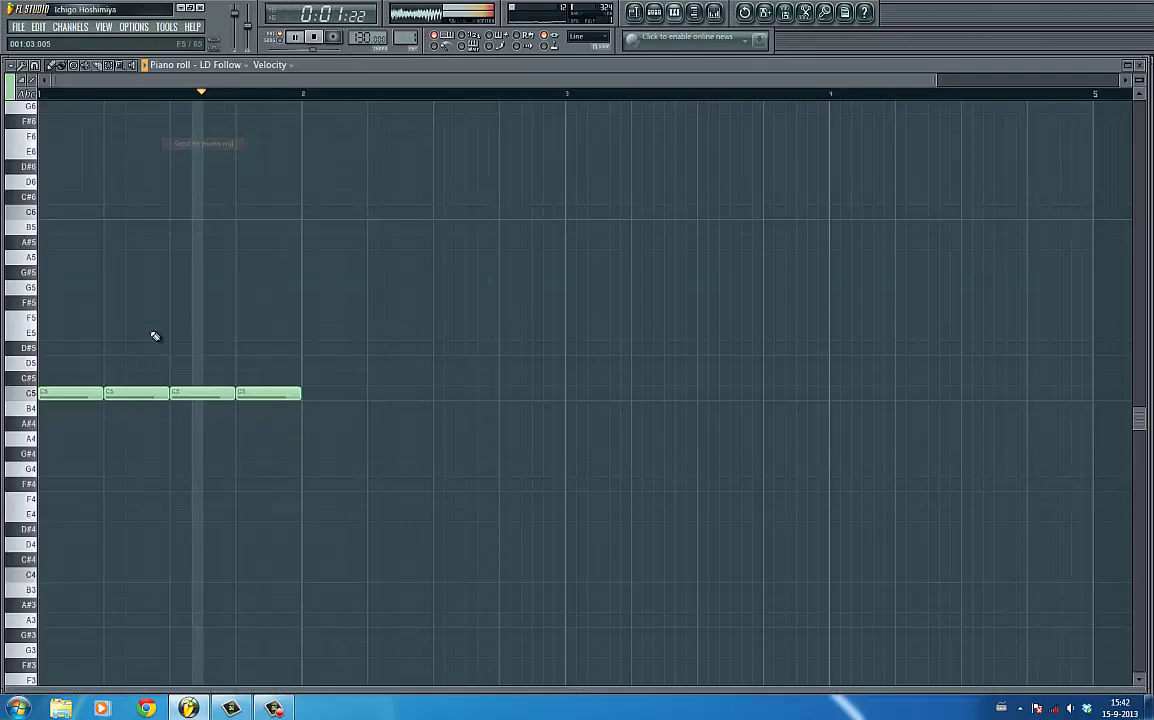
right_click(75, 392)
right_click(202, 392)
Step: Stop playback and set the project tempo to 150 BPM
key(F6)
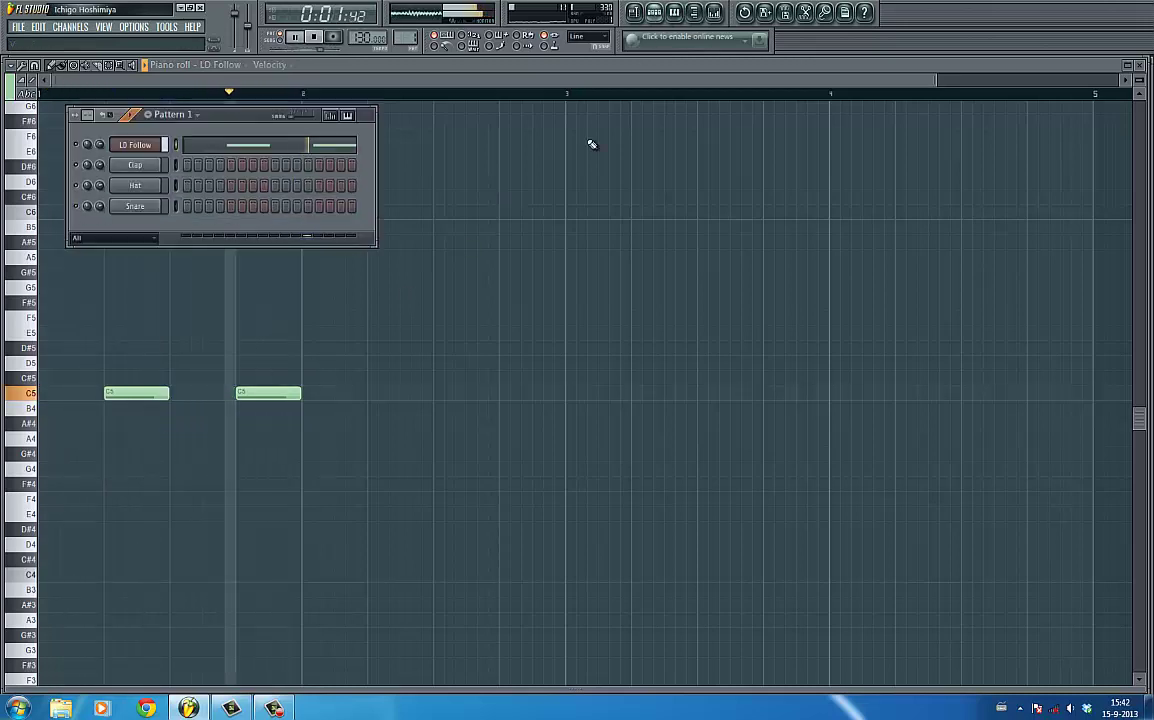
key(F6)
key(space)
right_click(364, 38)
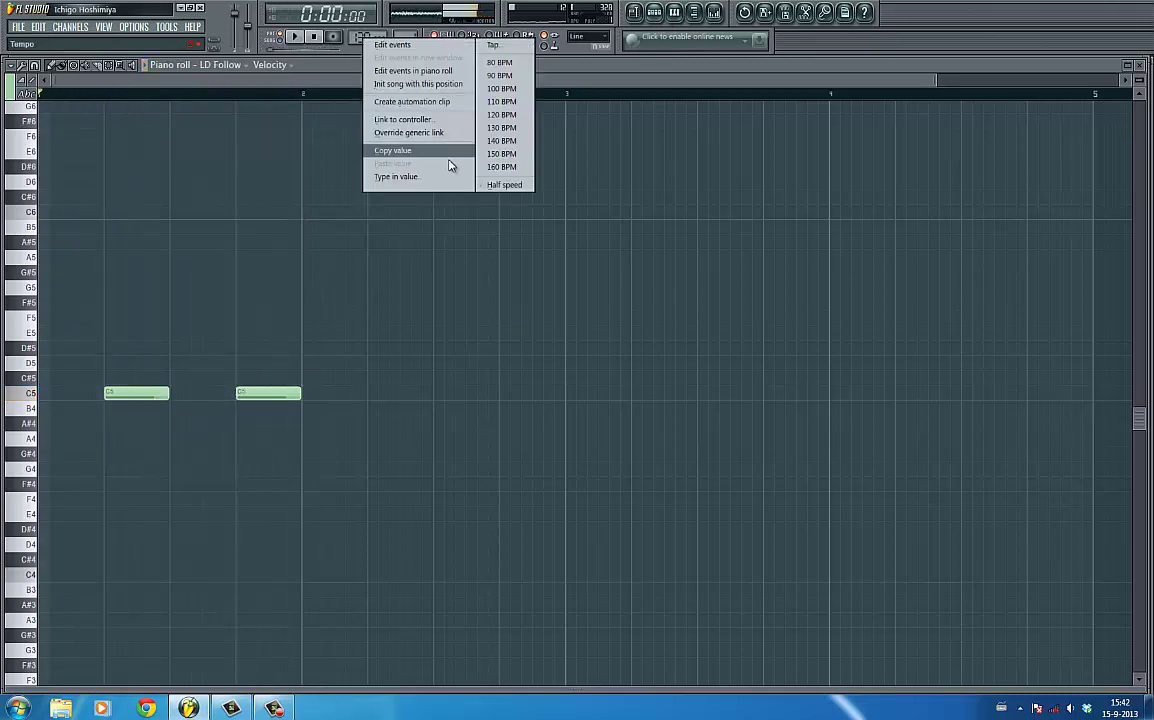
click(502, 155)
Step: Replace the Clap channel's sample with Dragged sample_197 from the browser and fill it every 4 steps
click(657, 14)
click(695, 15)
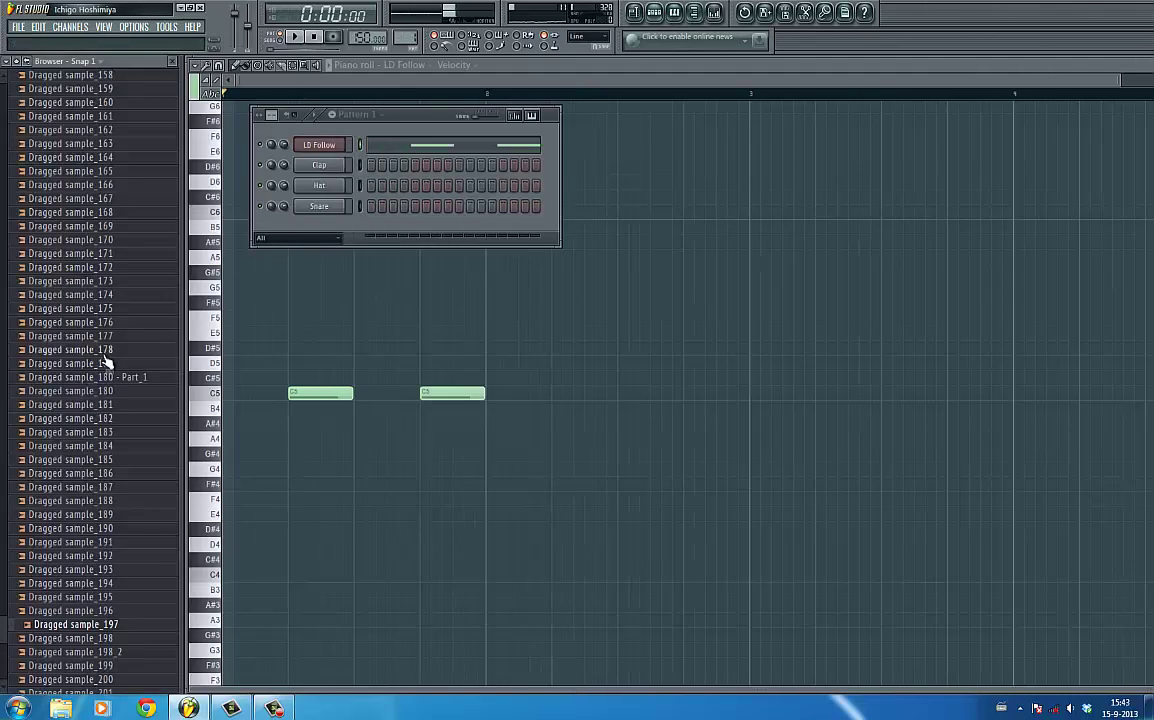
drag(117, 624, 320, 165)
right_click(340, 163)
click(387, 275)
click(172, 61)
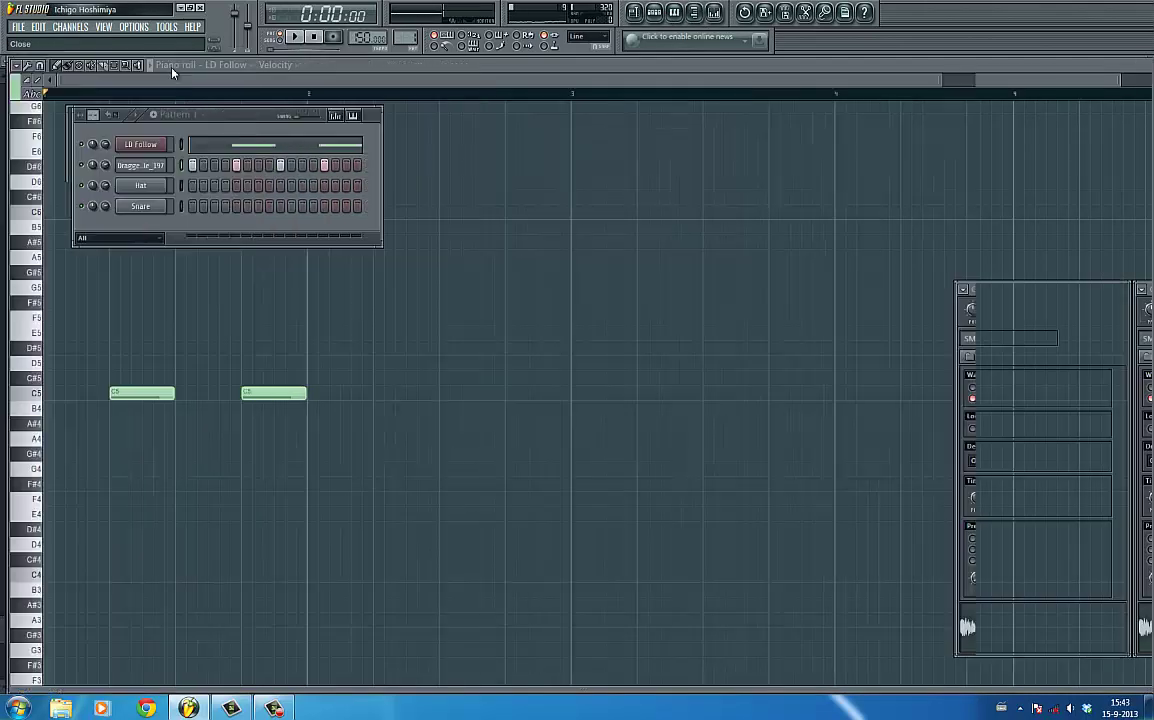
Step: Send the Dragged sample_197 steps to the piano roll and normalize the sample while the pattern plays
right_click(159, 163)
click(226, 166)
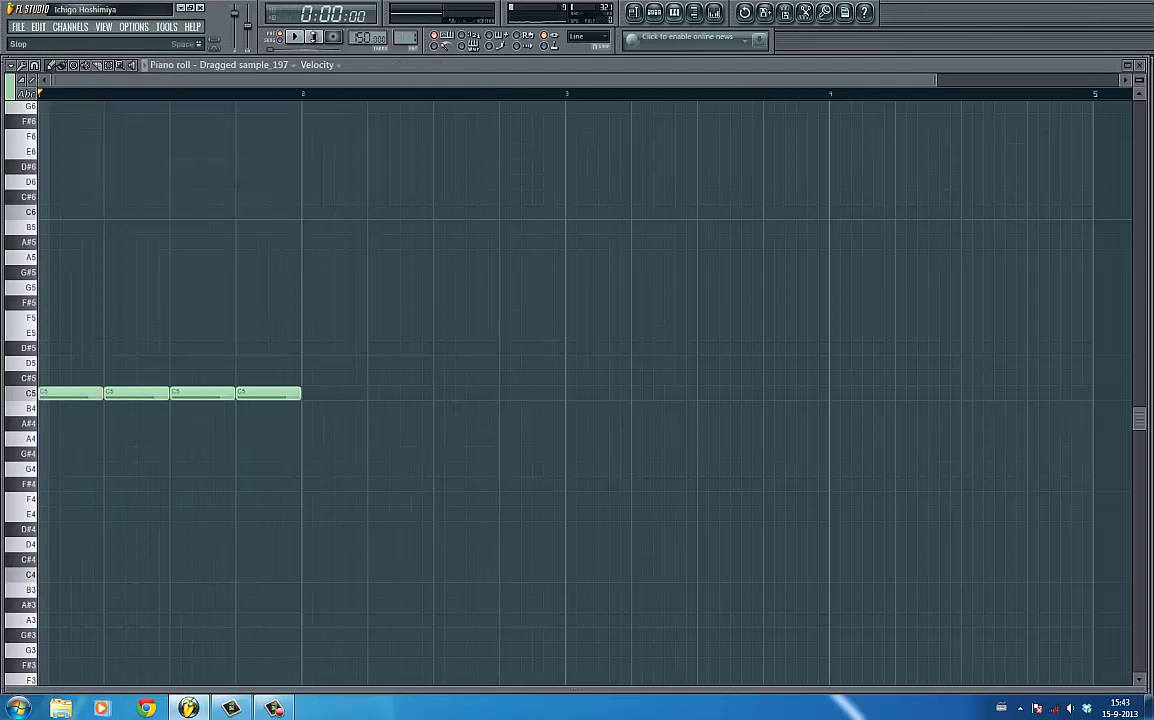
click(296, 37)
click(656, 14)
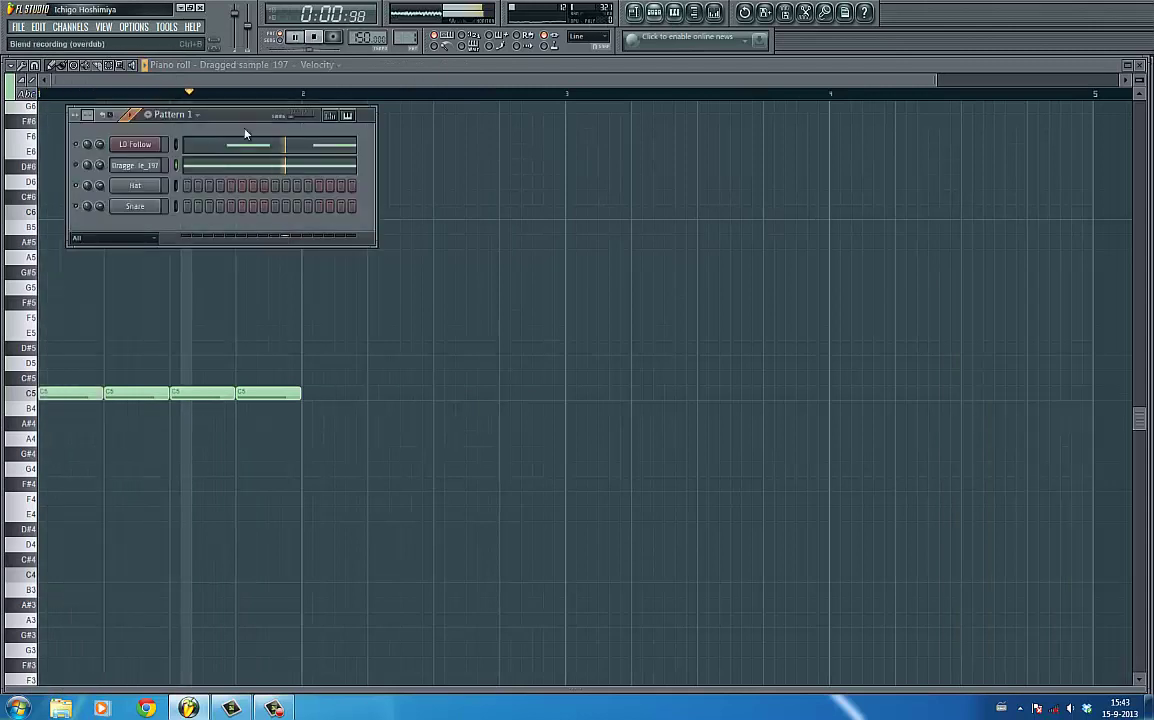
click(135, 165)
click(967, 549)
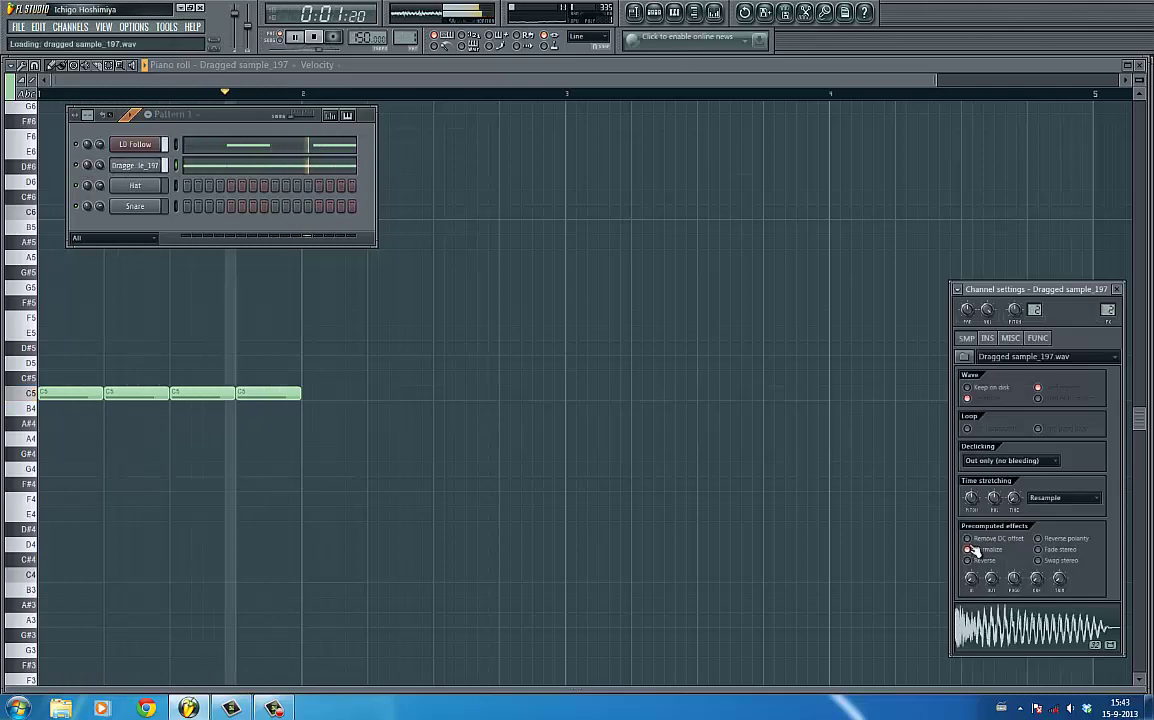
Step: Remove Fruity Limiter from the Master mixer track
click(712, 15)
click(38, 485)
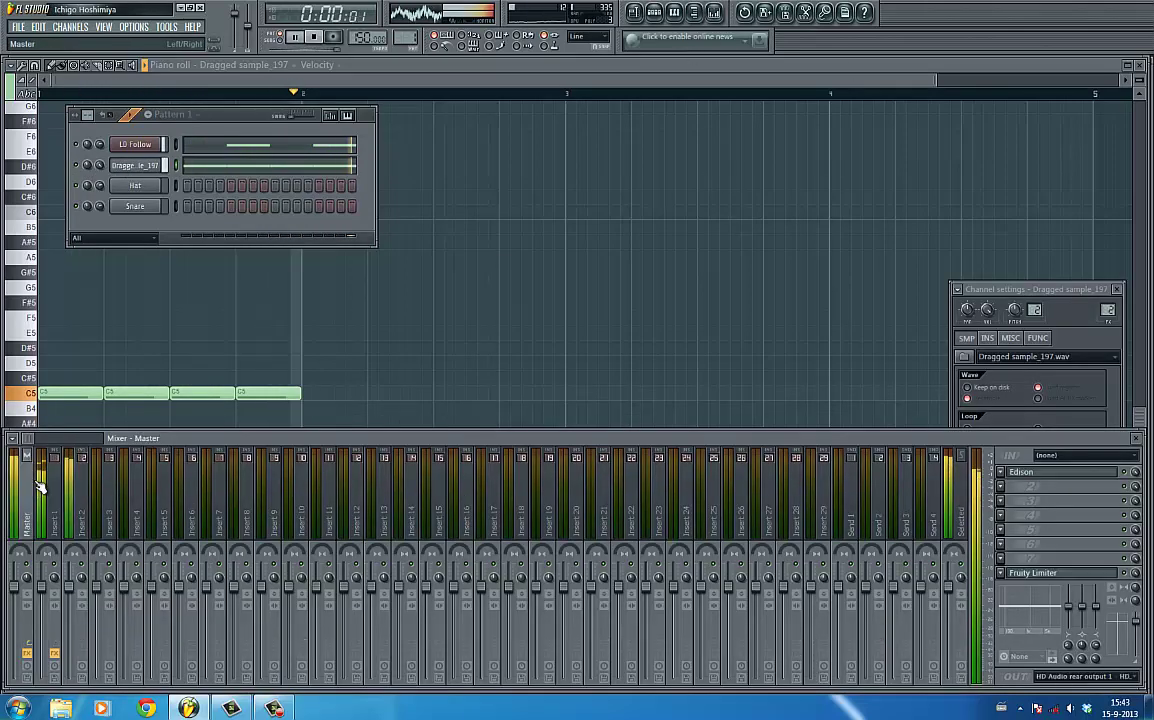
click(1003, 576)
mouse_move(1020, 420)
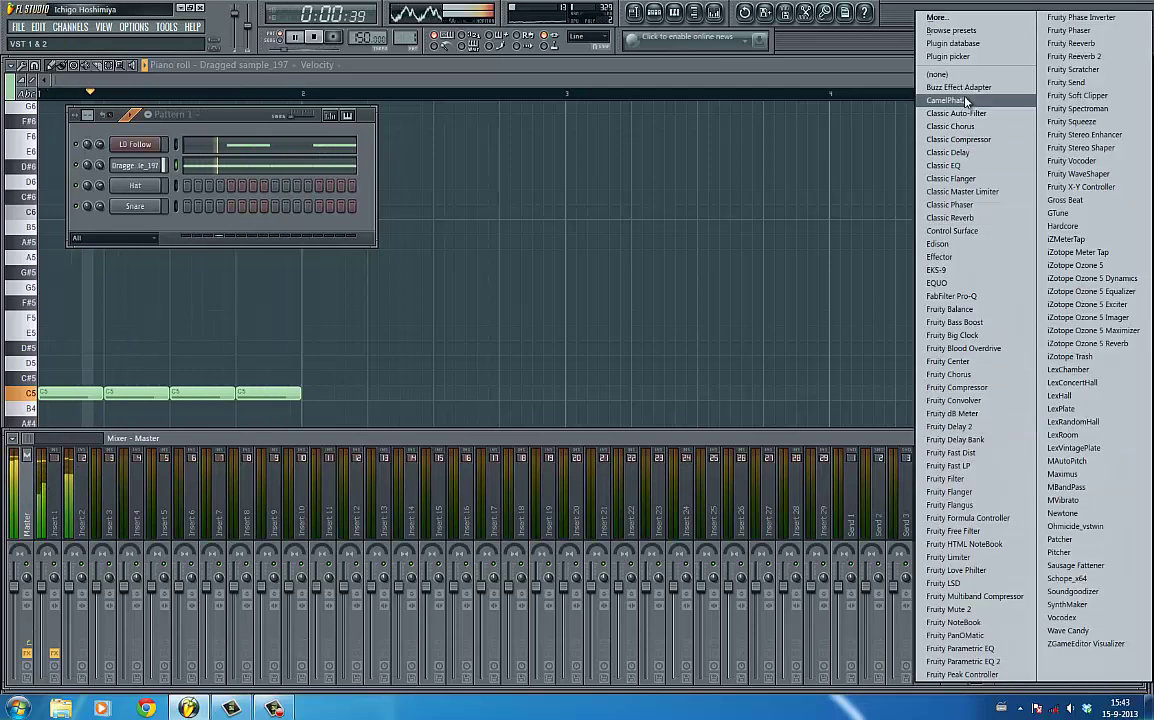
click(940, 88)
Step: Set the Amp Env A attack of LD Follow's Part A to 3.28 and close the synth
click(135, 144)
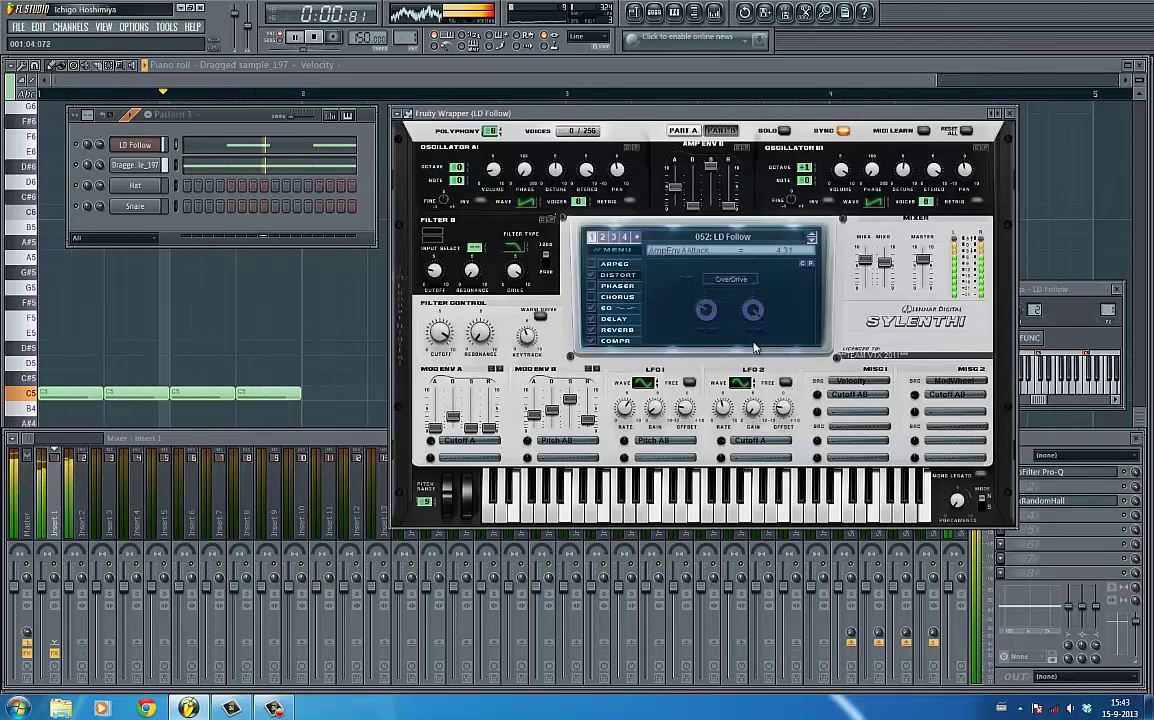
click(684, 131)
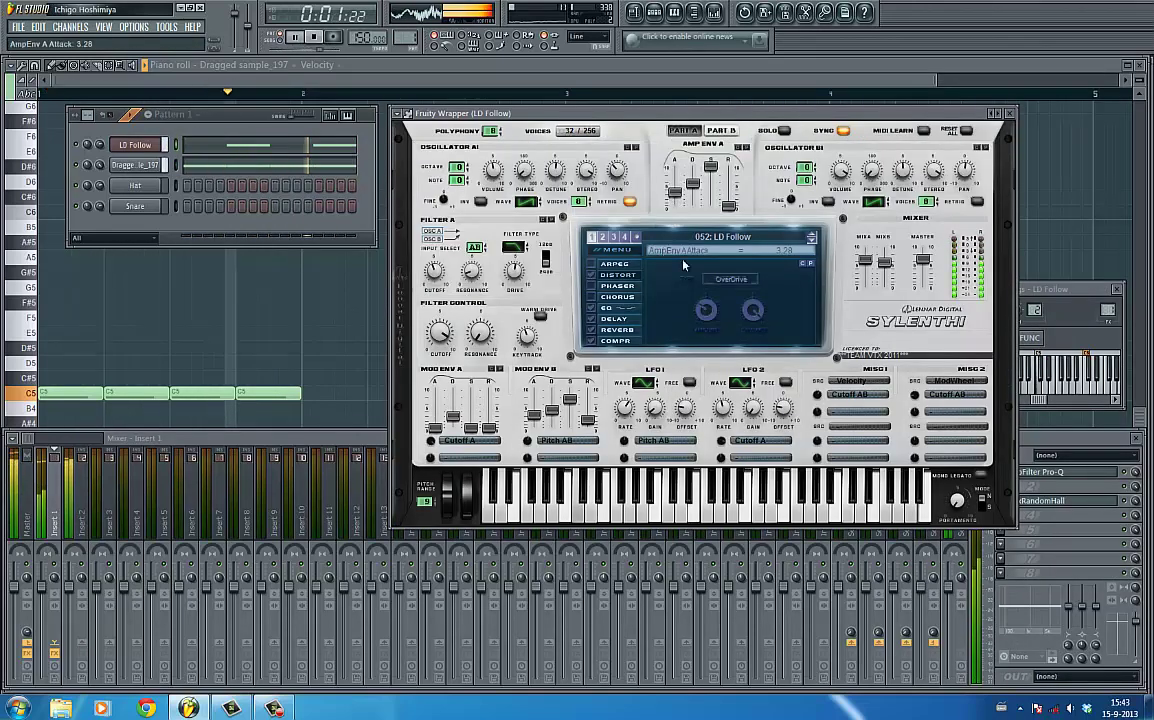
click(1012, 114)
Step: Shorten both LD Follow C5 notes in the piano roll to about a third of a beat
click(341, 147)
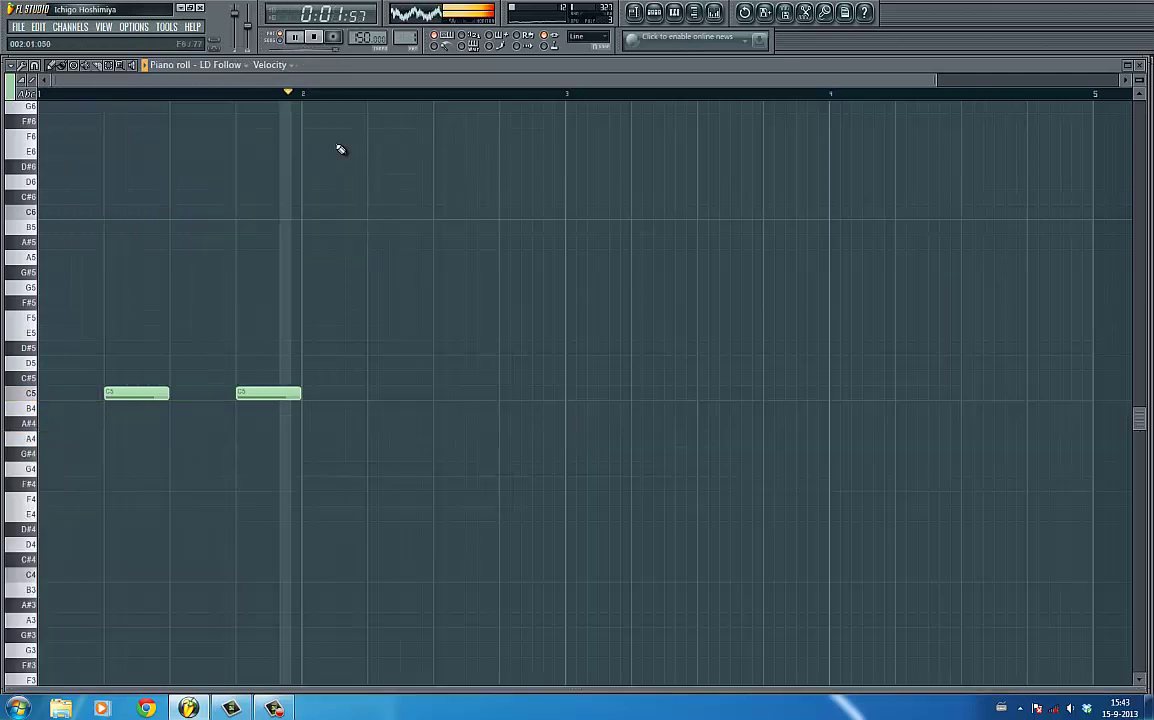
drag(417, 475, 67, 337)
drag(167, 394, 147, 394)
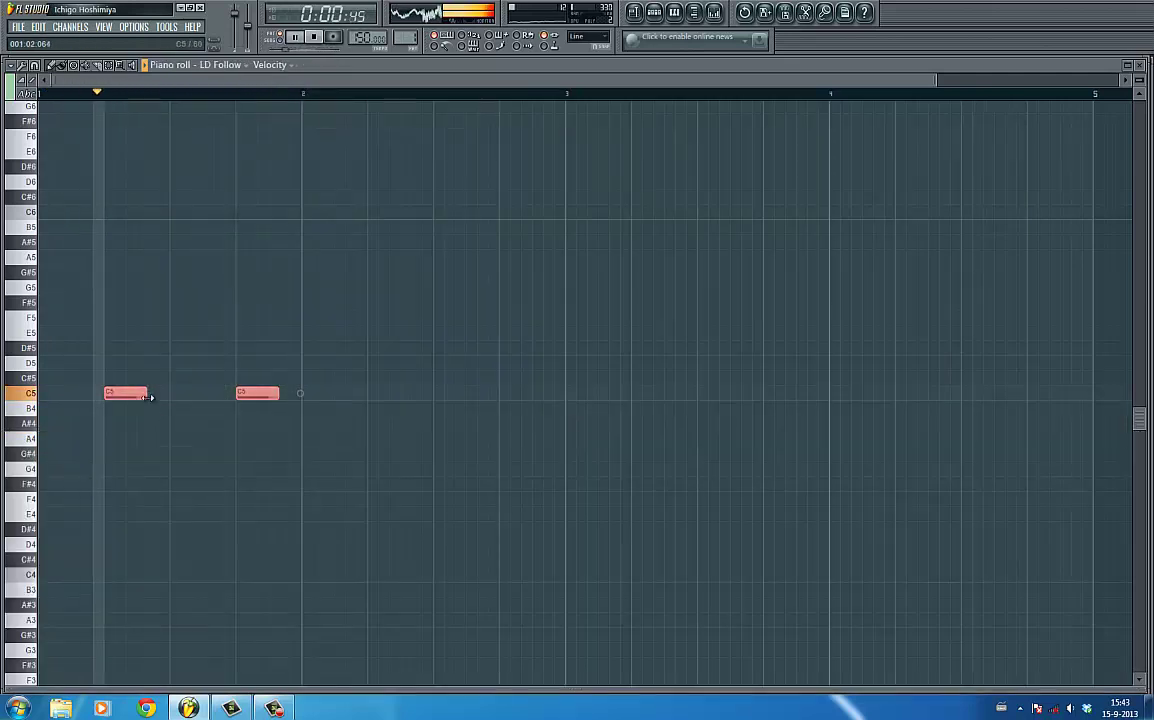
drag(278, 393, 257, 393)
click(283, 402)
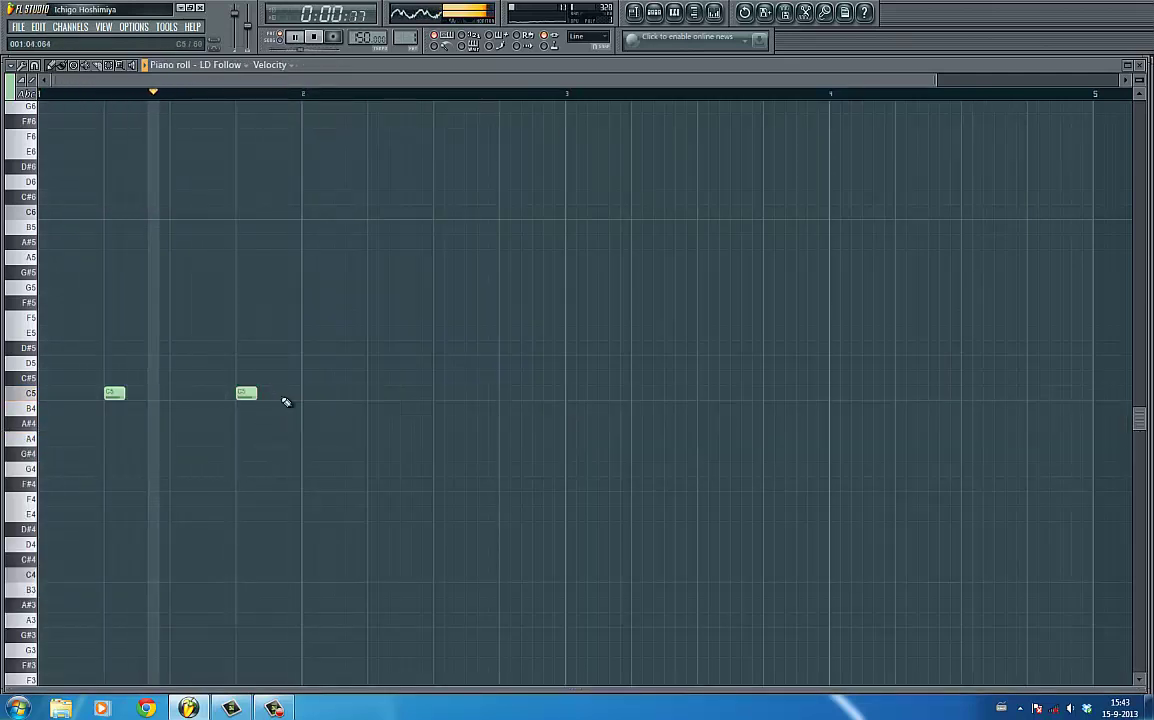
Step: Replace the two short C5 notes with ones placed at the ends of beats 2 and 4
click(288, 393)
right_click(246, 393)
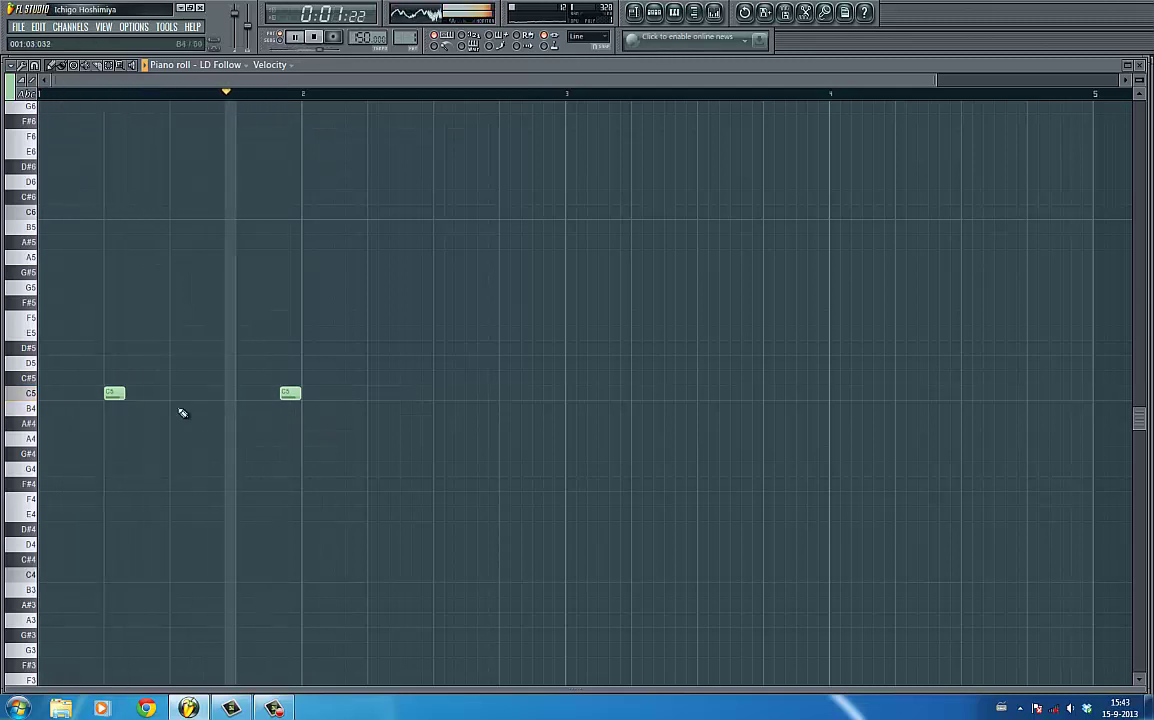
right_click(114, 393)
click(155, 393)
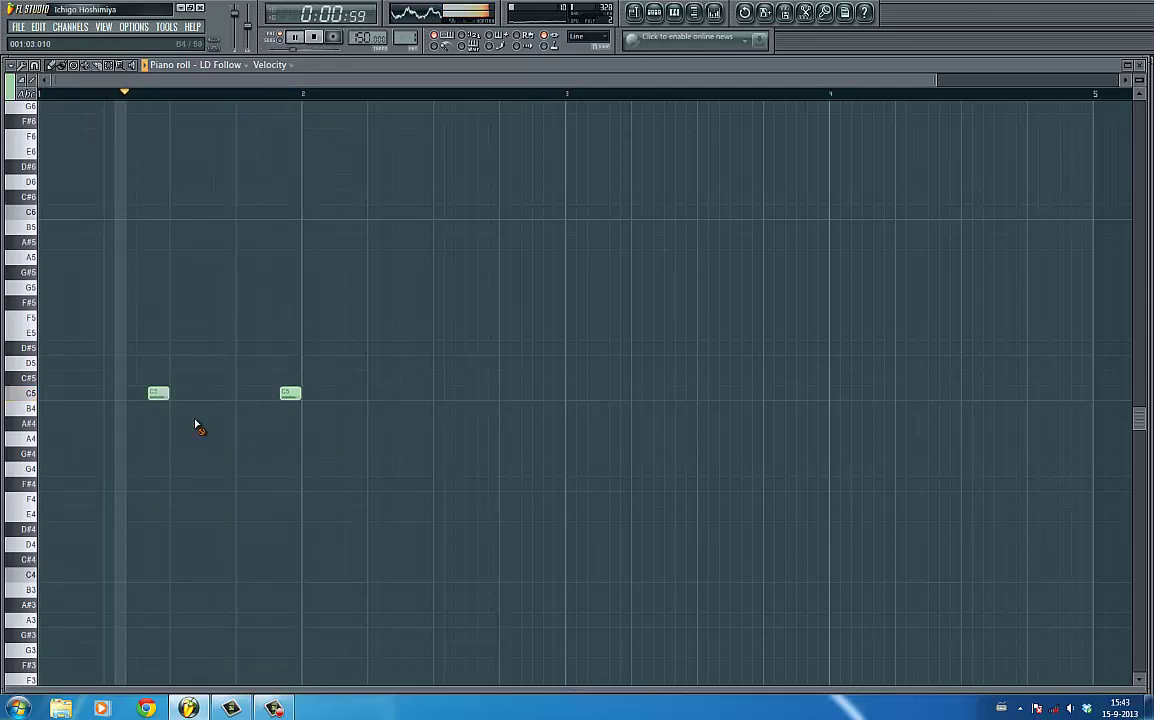
Step: Lower the Master track's volume fader and slightly raise the volume of Insert 2 in the mixer
click(716, 14)
click(27, 490)
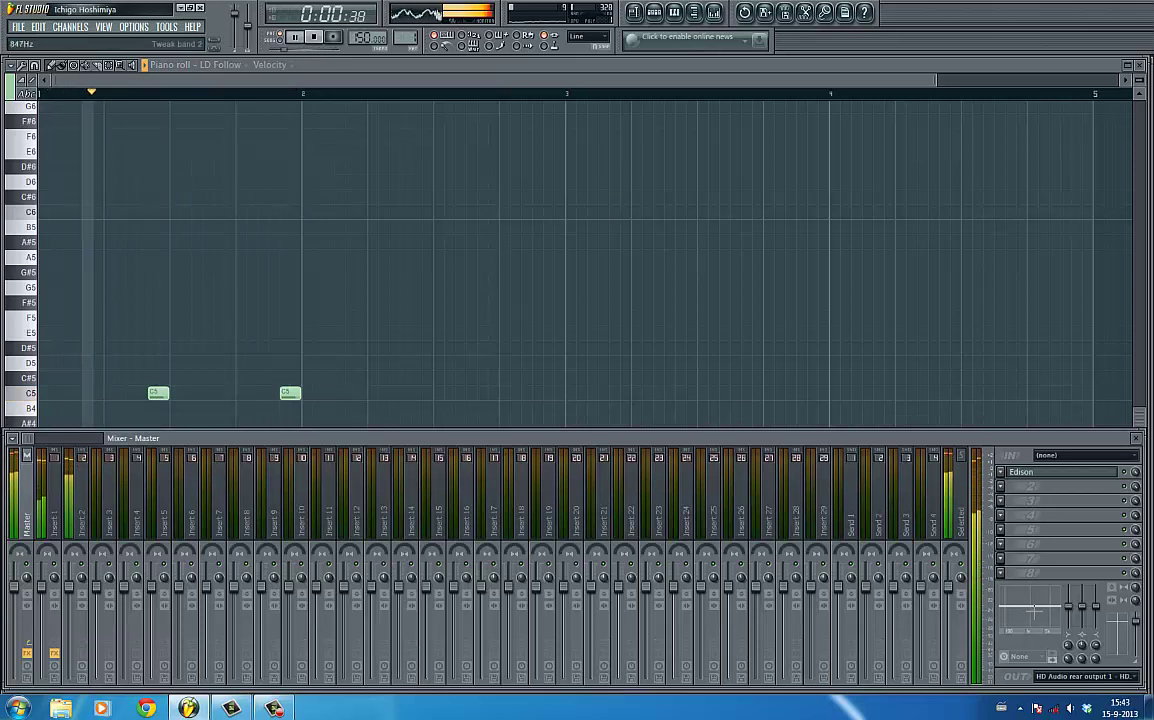
drag(31, 640, 31, 653)
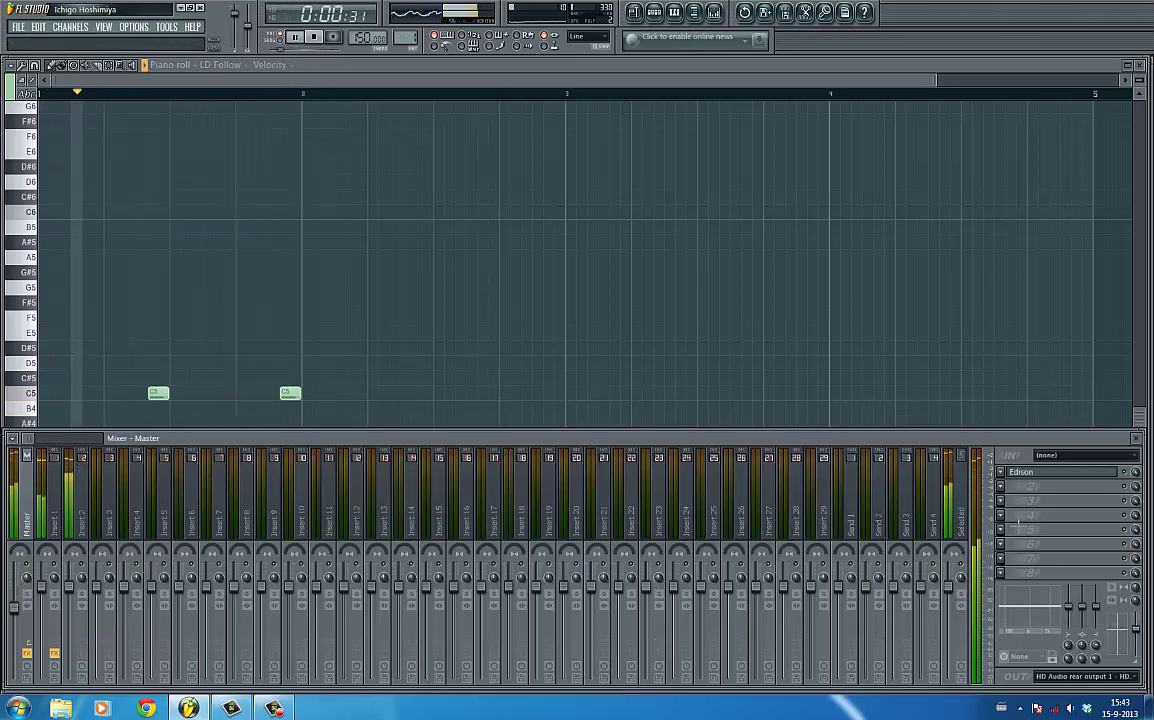
click(82, 495)
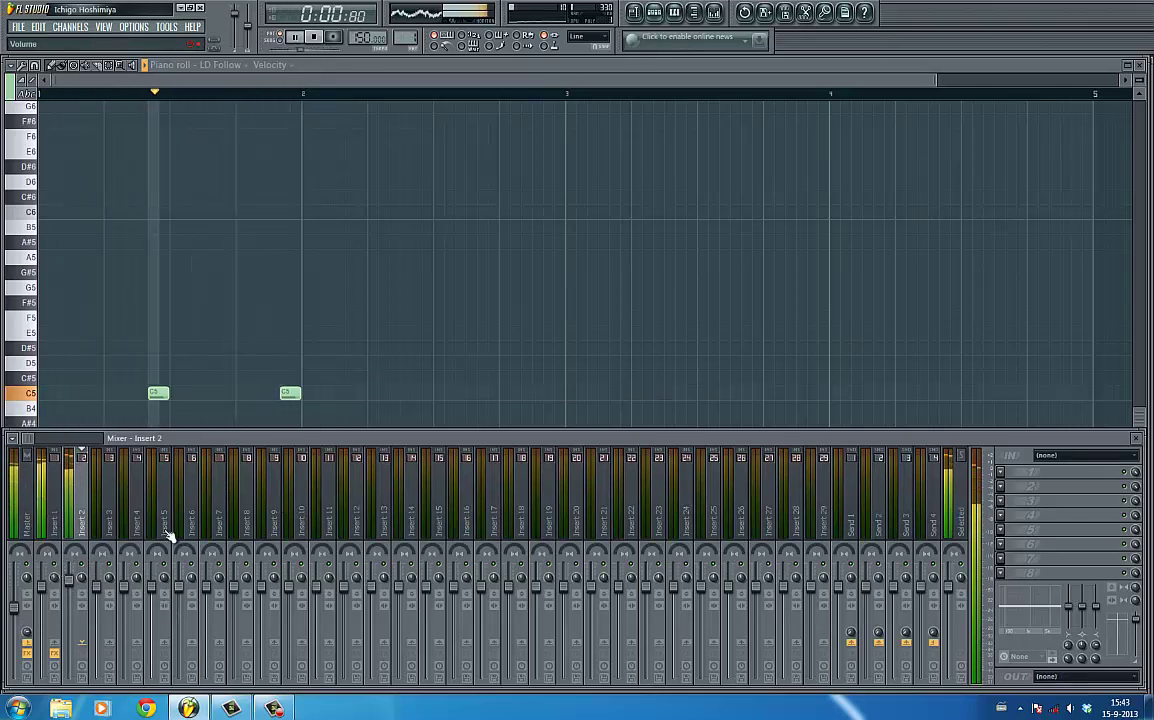
Step: Set LD Follow's Amp Env A attack to 4.20 and its LFO 1 rate to 1/8T, and play the pattern again
key(space)
key(F6)
click(140, 146)
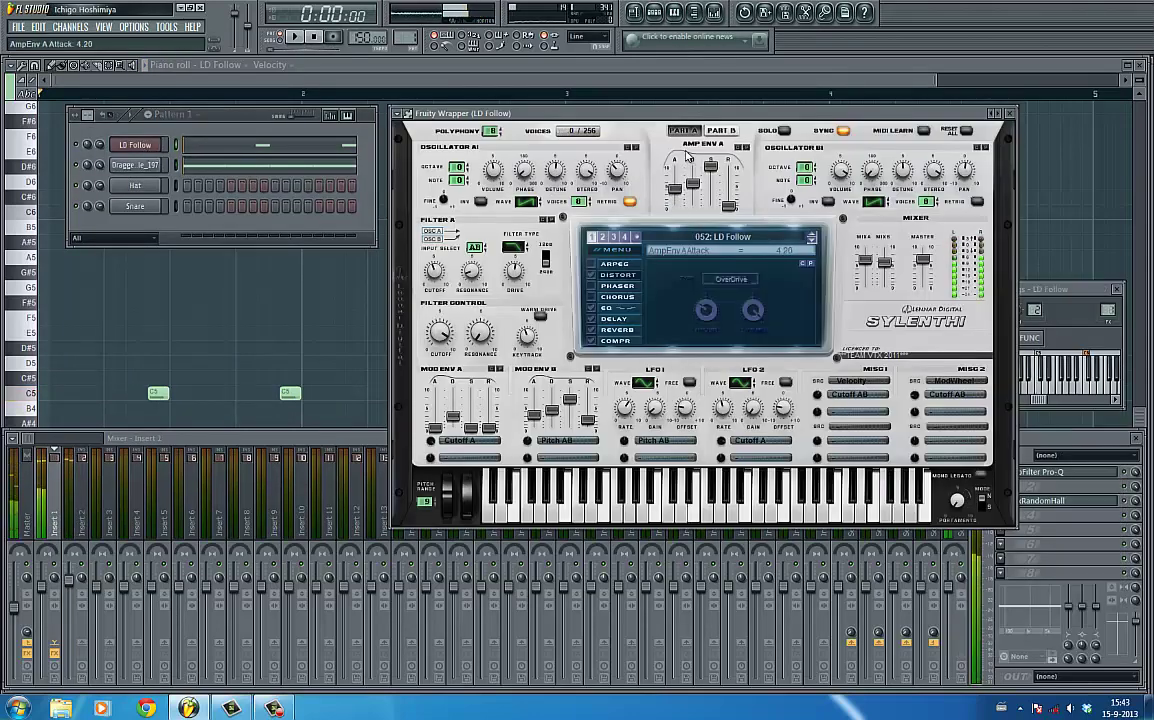
click(724, 132)
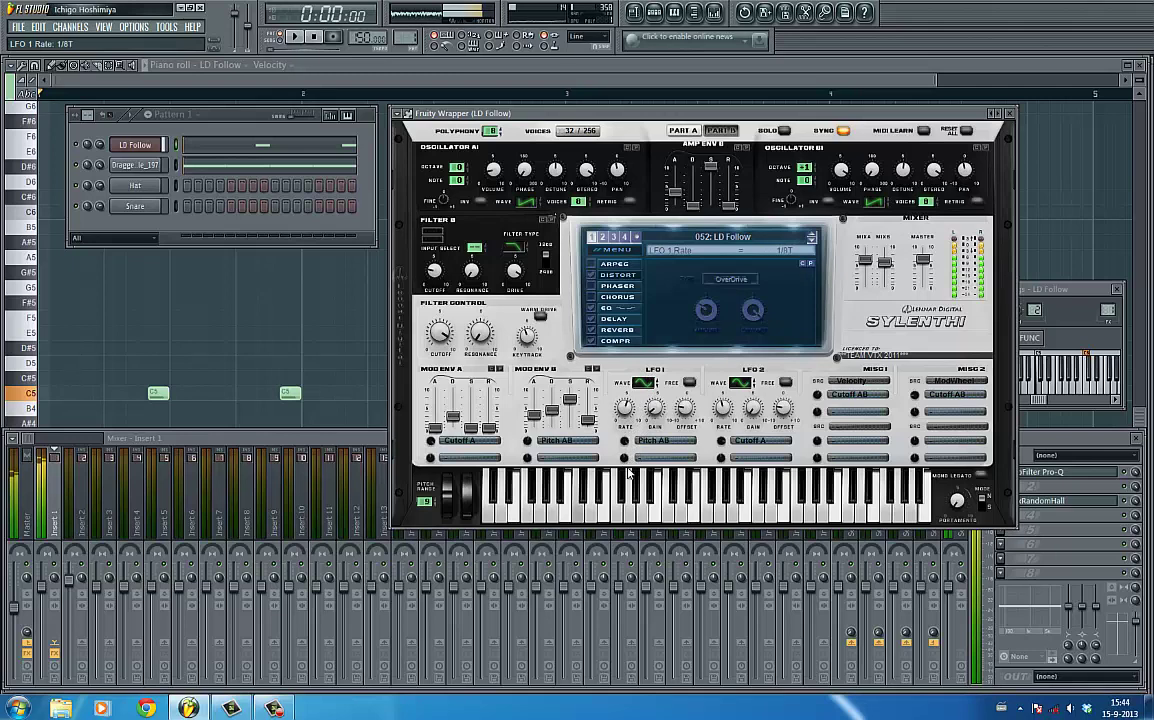
click(1010, 119)
key(space)
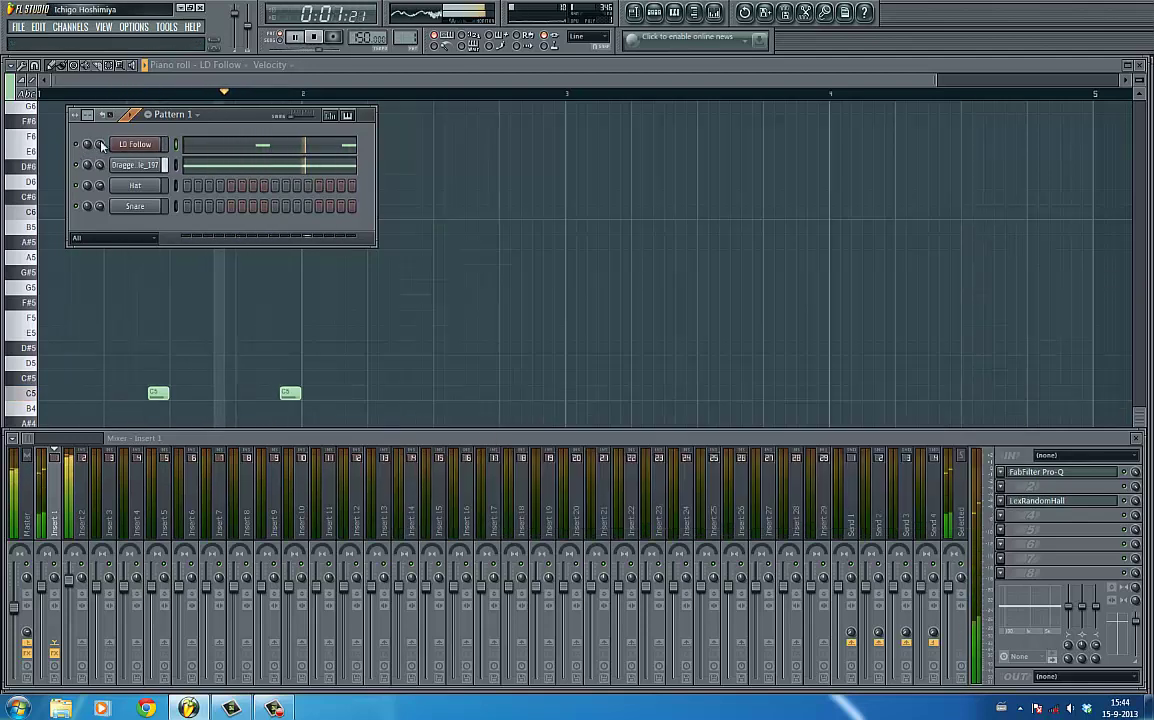
Step: Set LD Follow's portamento time to 2.90 and add a short A4 note overlapping the start of the last C5 note
click(125, 145)
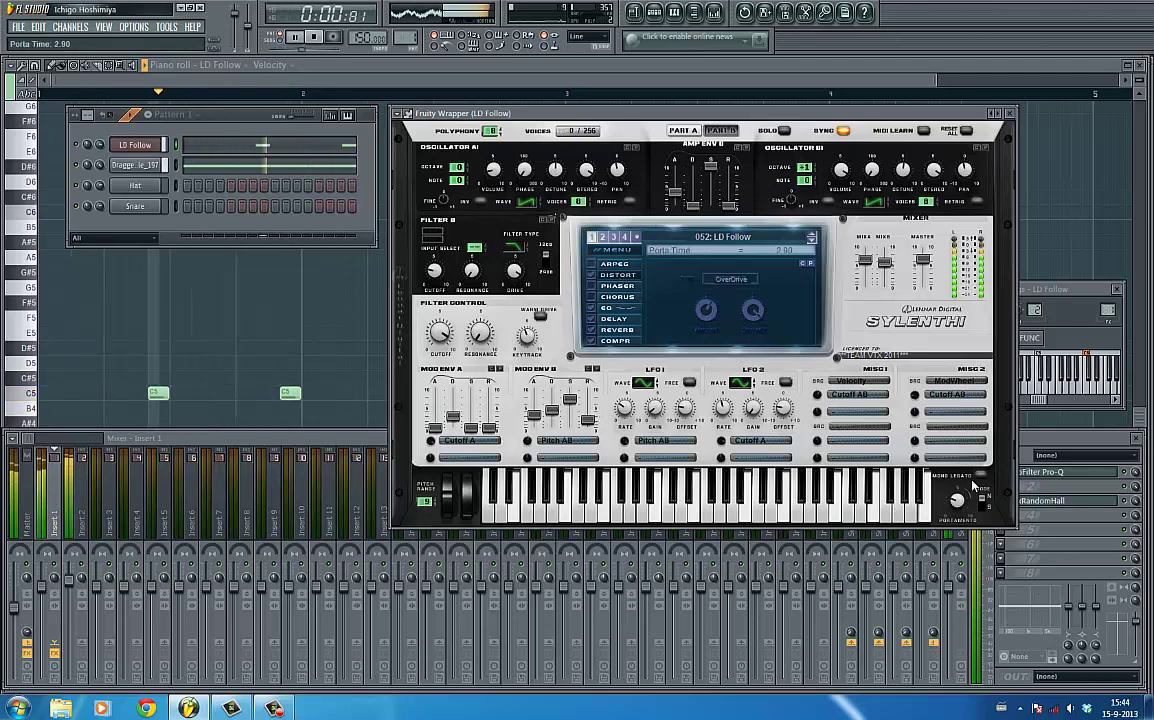
click(315, 394)
click(240, 393)
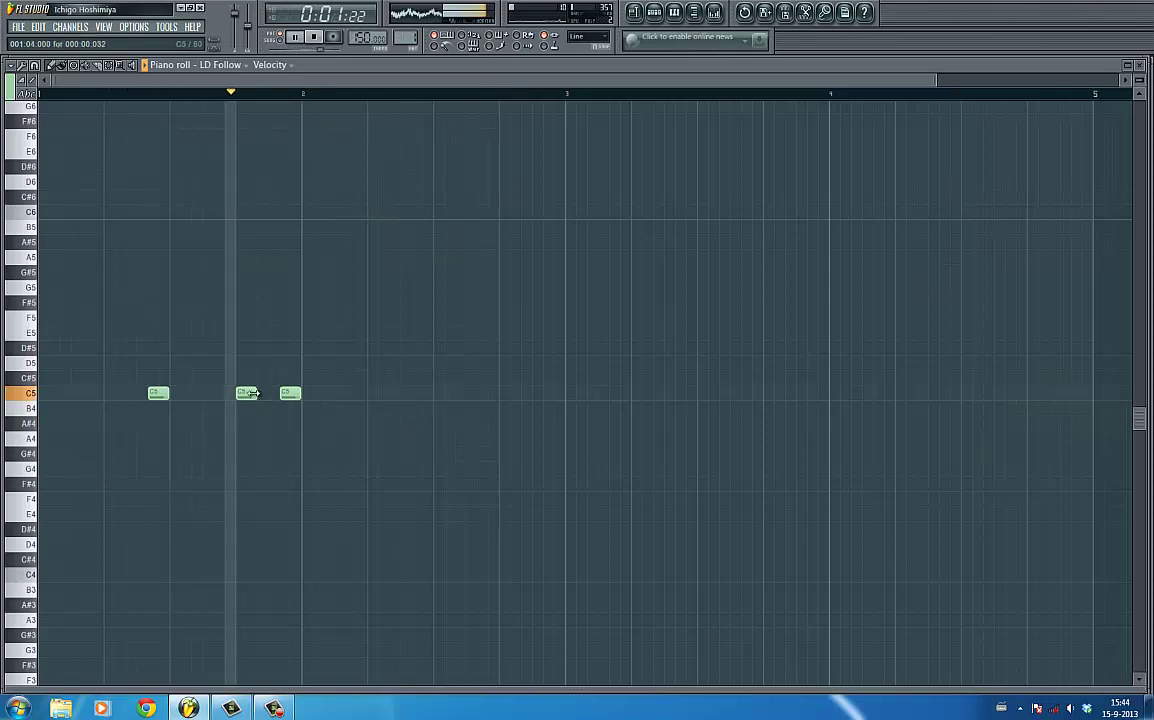
drag(243, 394, 283, 438)
Step: Turn on Mono Legato for LD Follow and lower the A4 note to F#4
click(654, 12)
click(140, 146)
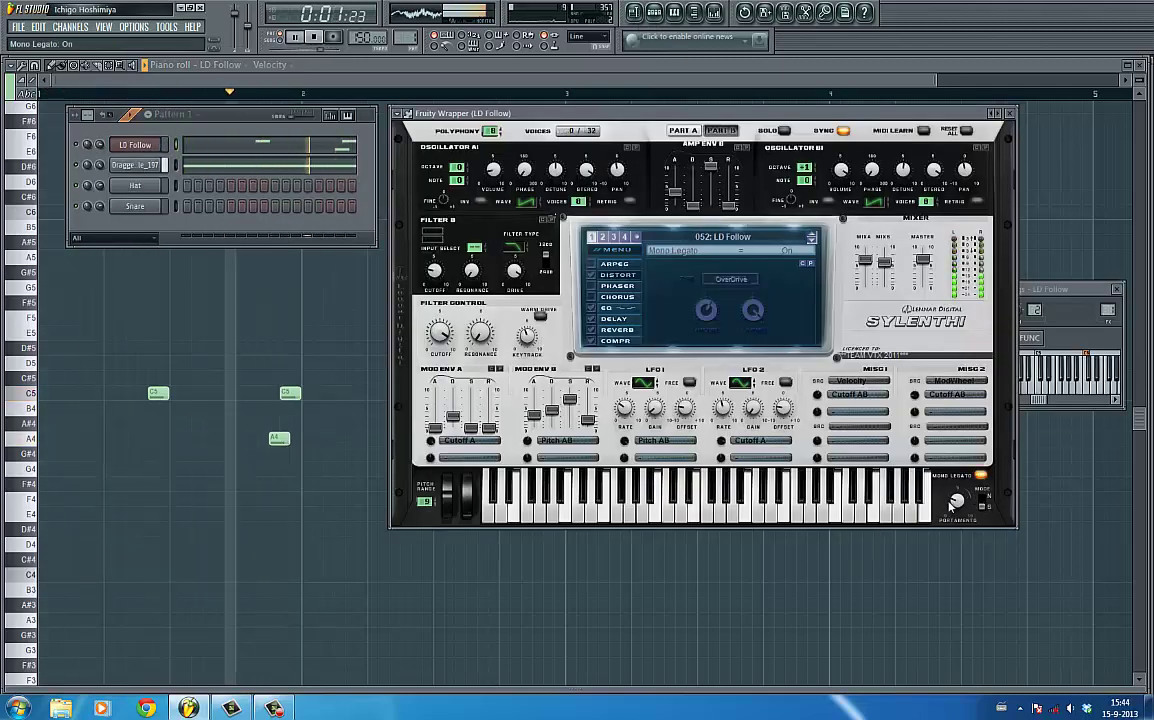
drag(280, 438, 279, 485)
Step: Delete the F#4 note and the C5 note at the end of beat 4, and stop playback
right_click(283, 484)
right_click(288, 393)
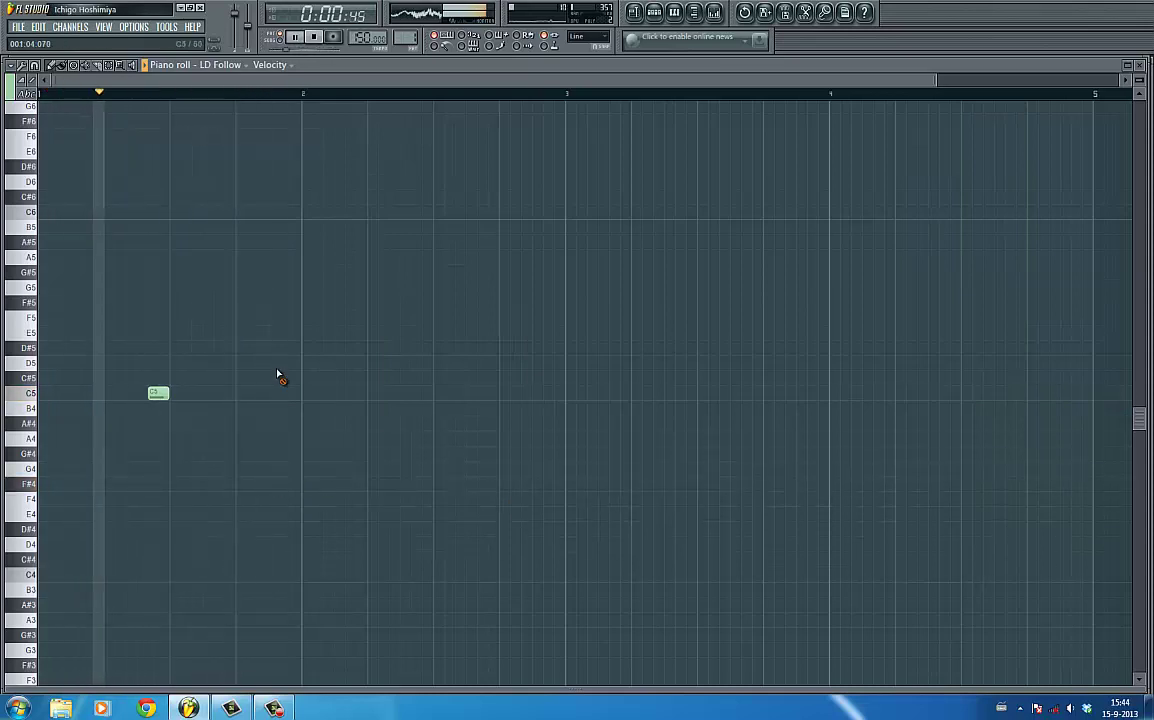
click(655, 14)
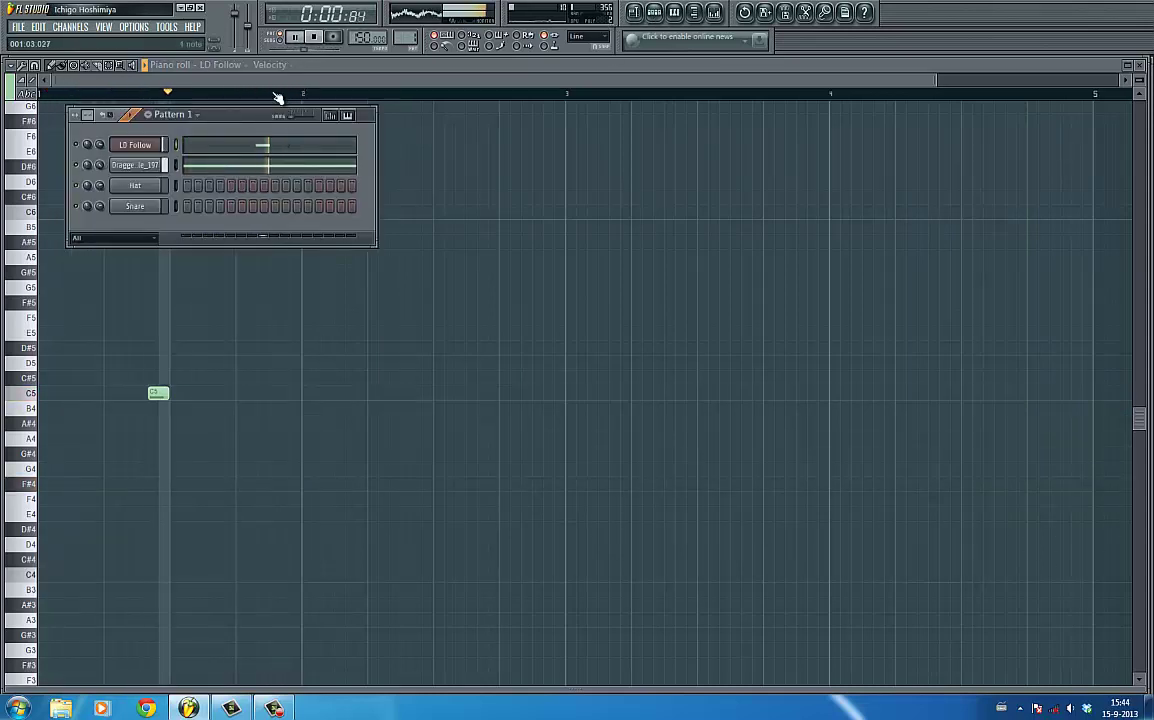
key(space)
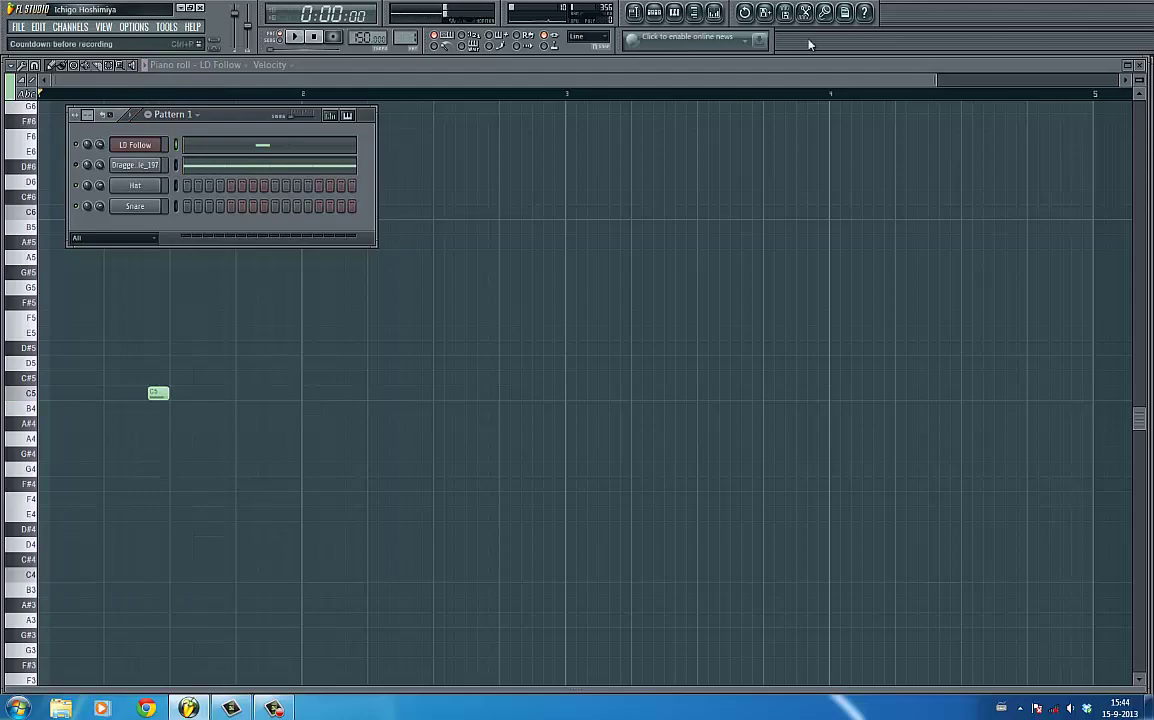